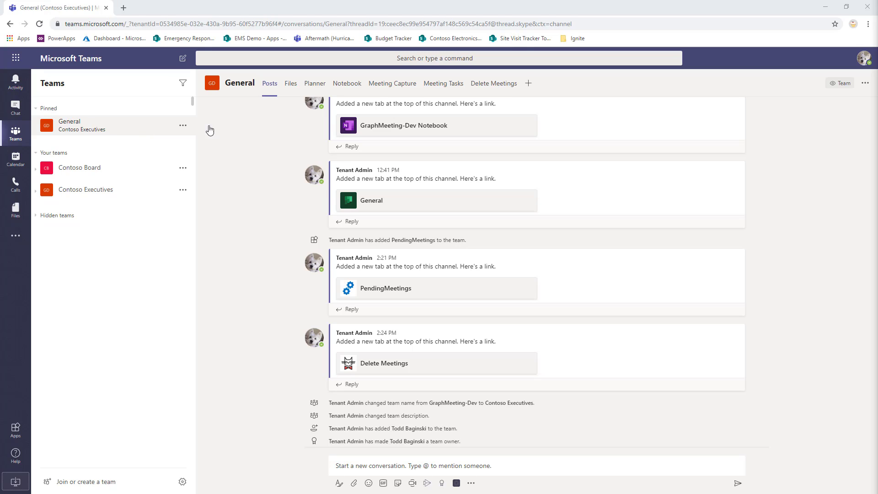
- Start a new meeting in the General channel's Meeting Capture and title it "My Great Meeting"
left_click(396, 88)
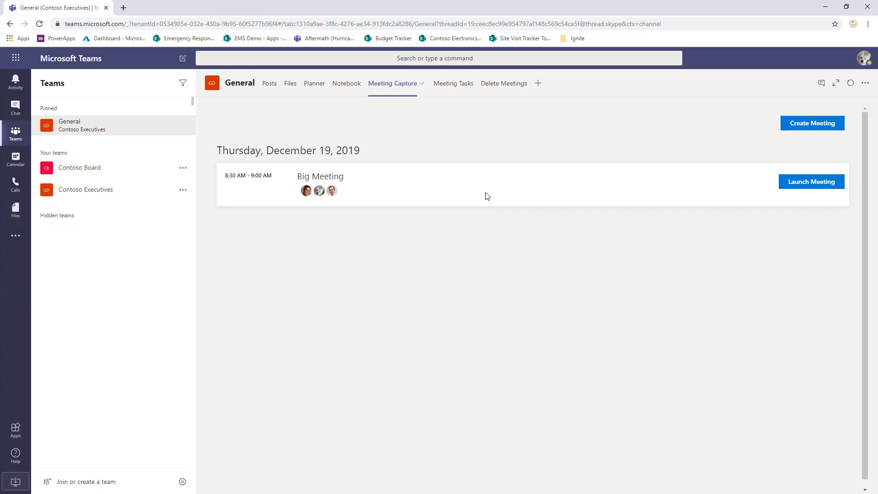
left_click(811, 125)
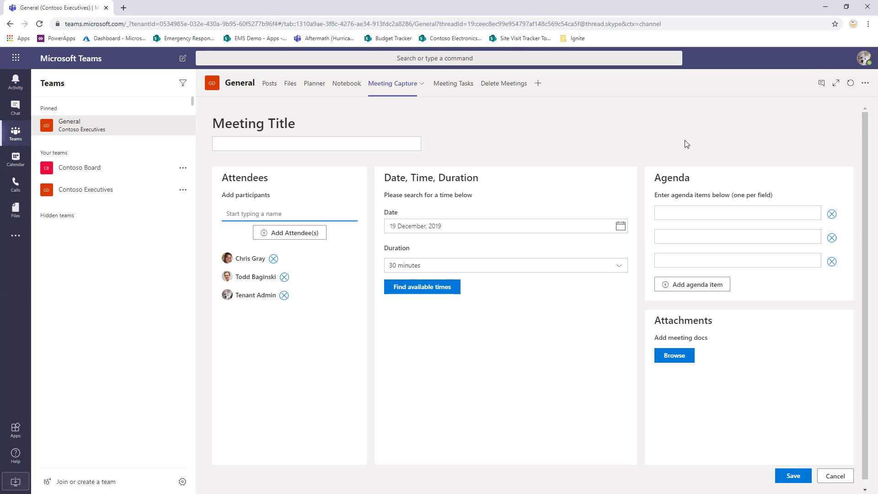
left_click(242, 144)
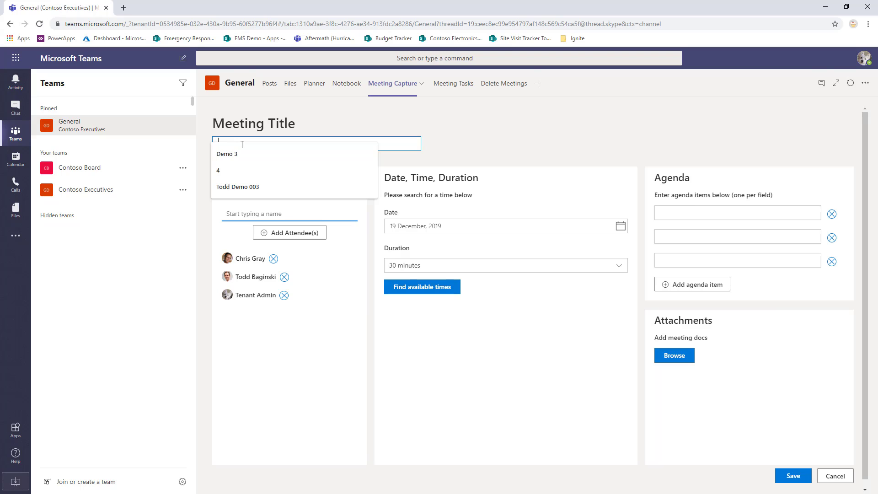
type("My ")
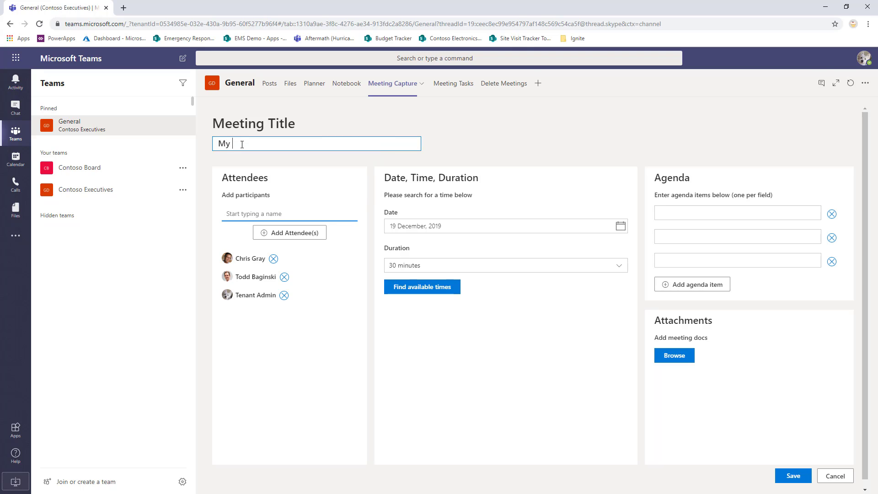
type("Great Meeting")
- Search for a participant by first name among the possible attendees, and clear the search text
left_click(279, 214)
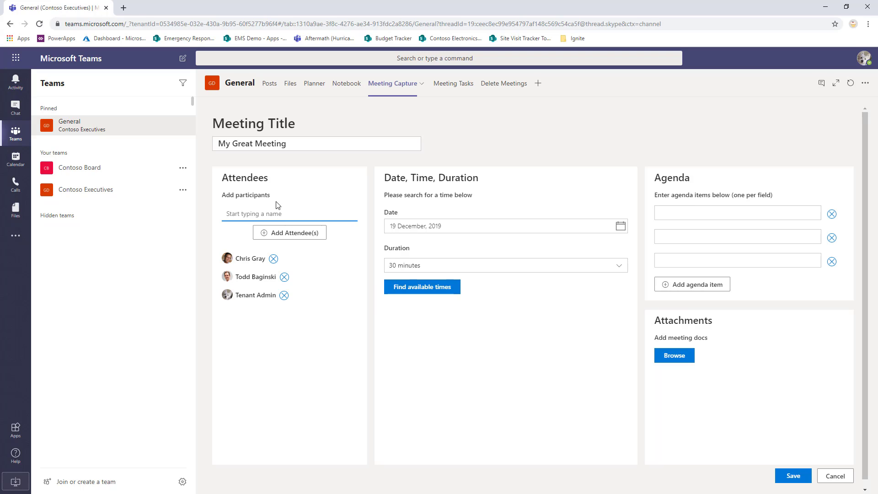
type("alex")
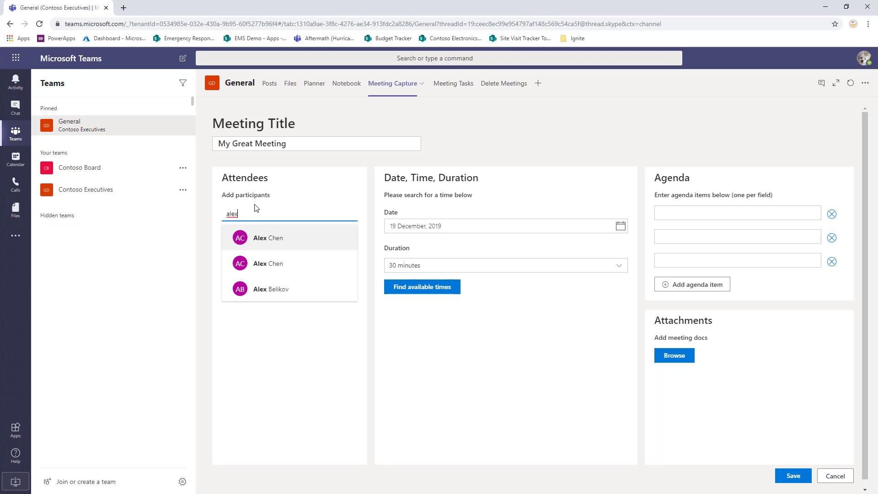
left_click_drag(240, 213, 201, 211)
key("BackSpace")
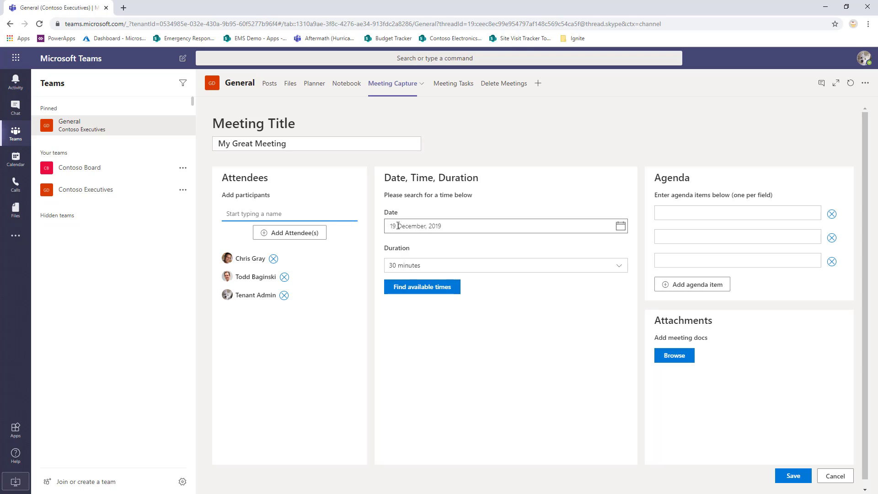
- Set the meeting duration to 30 minutes and choose the available 9:00 am - 9:30 am slot on 19 December 2019
left_click(445, 266)
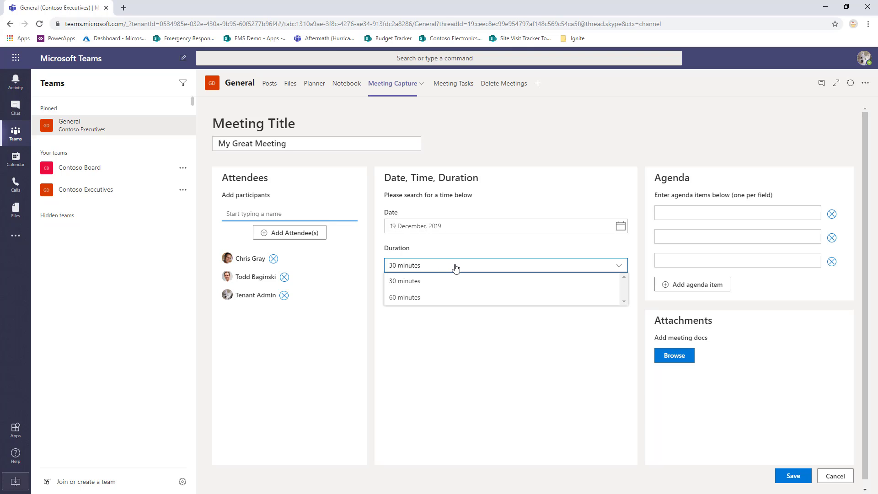
left_click(427, 280)
left_click(439, 288)
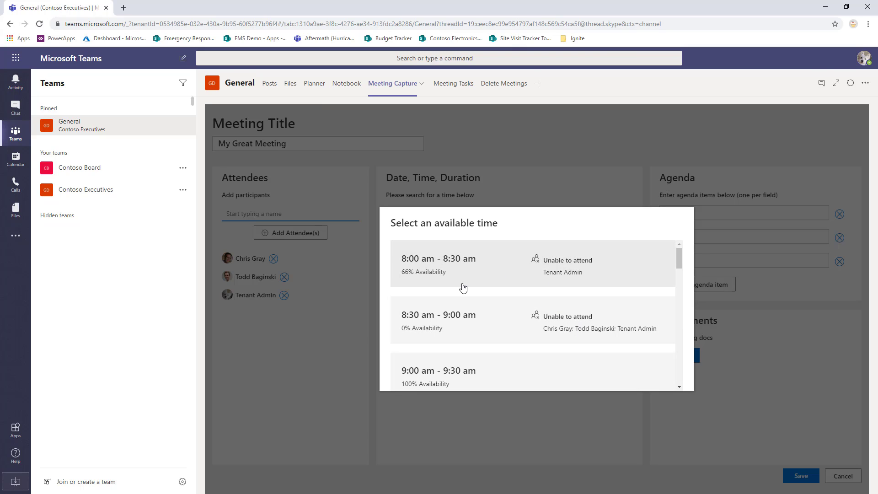
left_click(507, 372)
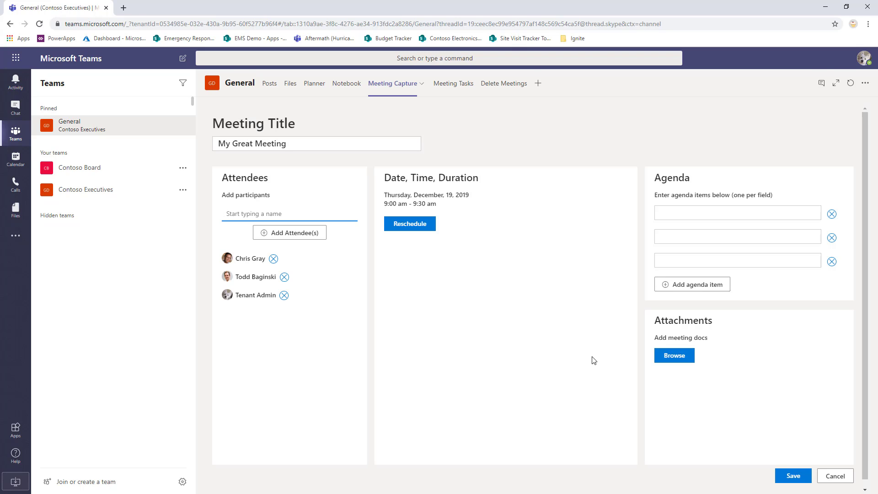
- Fill the three agenda fields with "Agenda item 1", "Agenda item 2" and "Agenda item 3"
left_click(671, 211)
type("Agenda ")
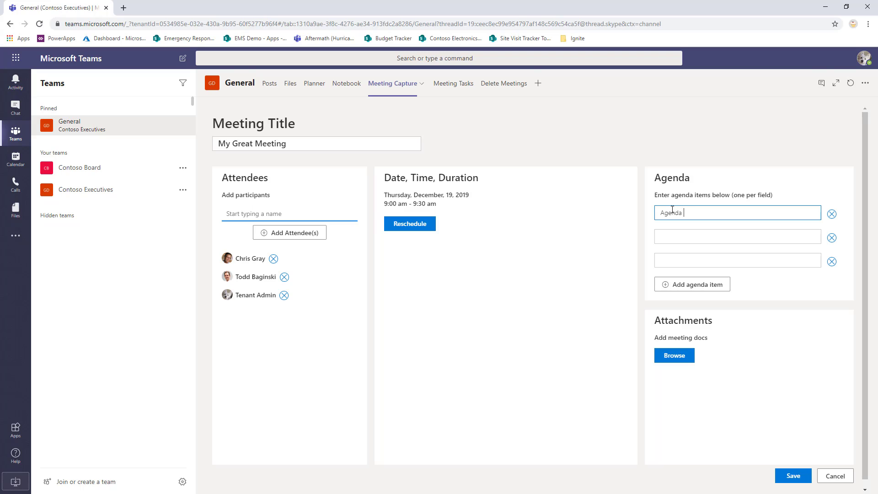
type("item 1")
key("ctrl+a")
key("ctrl+c")
key("Tab")
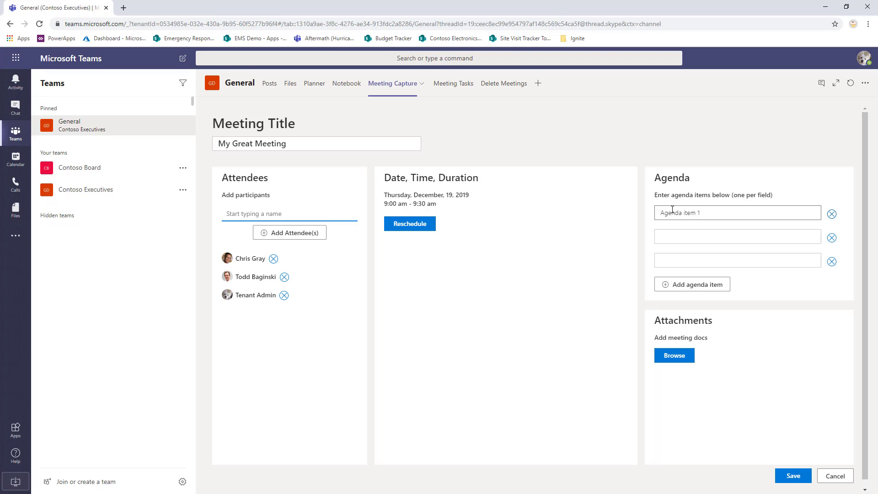
left_click(686, 236)
key("ctrl+v")
left_click(739, 259)
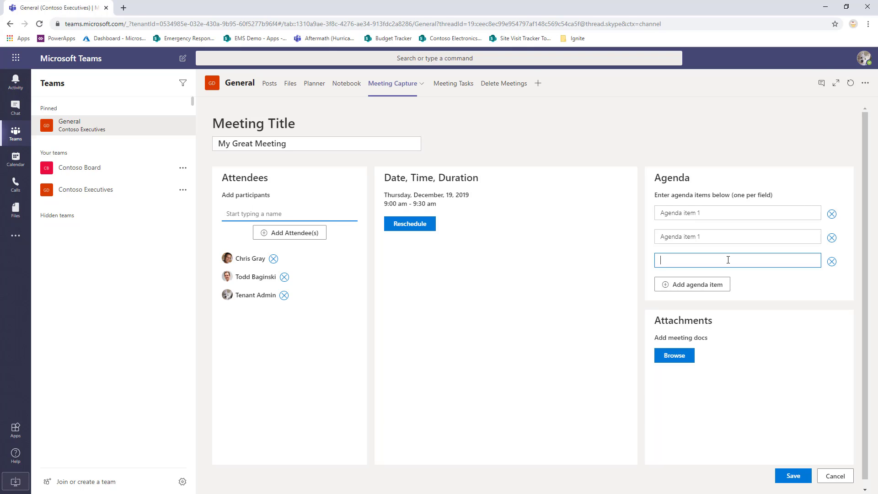
key("ctrl+v")
left_click(709, 233)
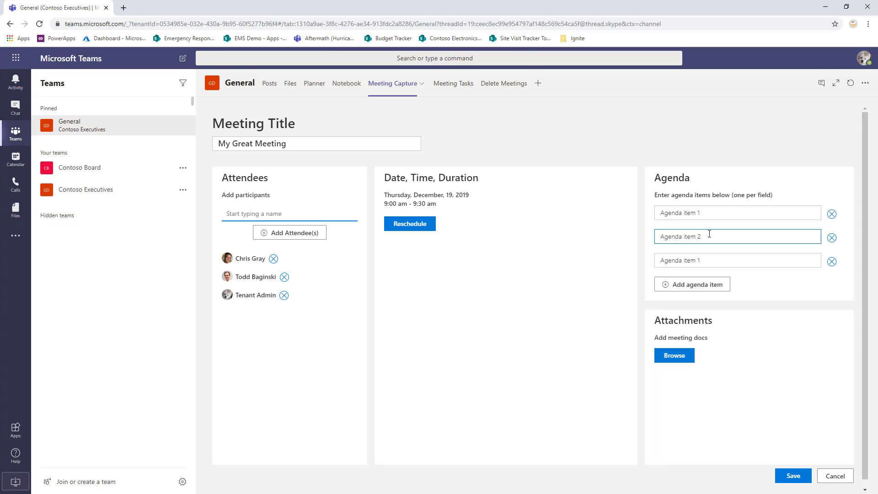
left_click(729, 260)
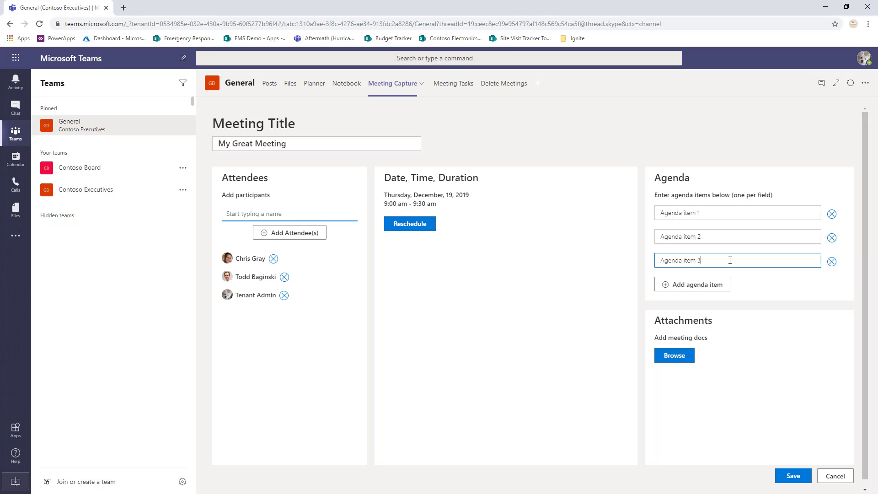
- Add a fourth agenda item reading "4" and remove it again
left_click(708, 286)
left_click(698, 284)
type("4")
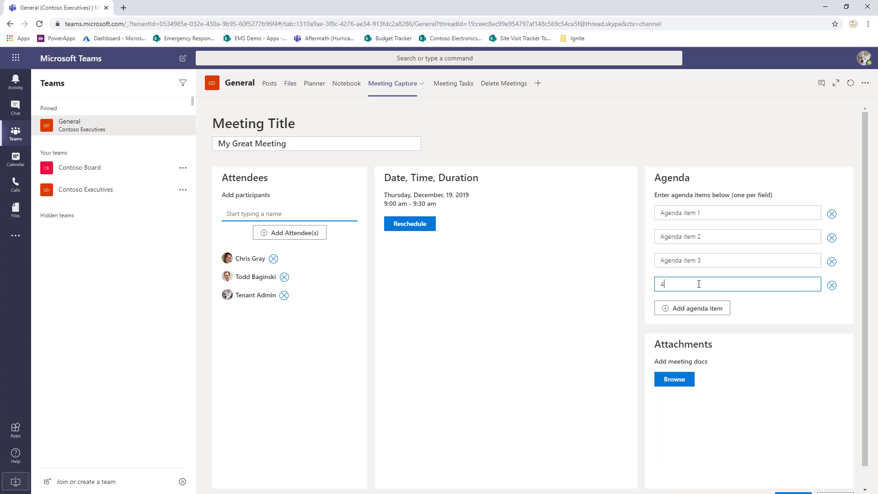
left_click(832, 285)
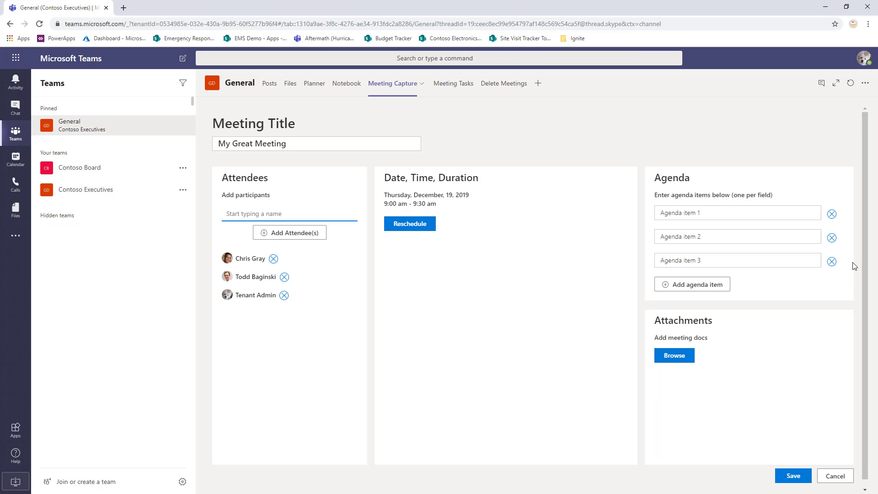
- Attach PowerPoint.pptx, Excel.xlsx and Word.docx from the Graph PMG folder as meeting documents
left_click(680, 359)
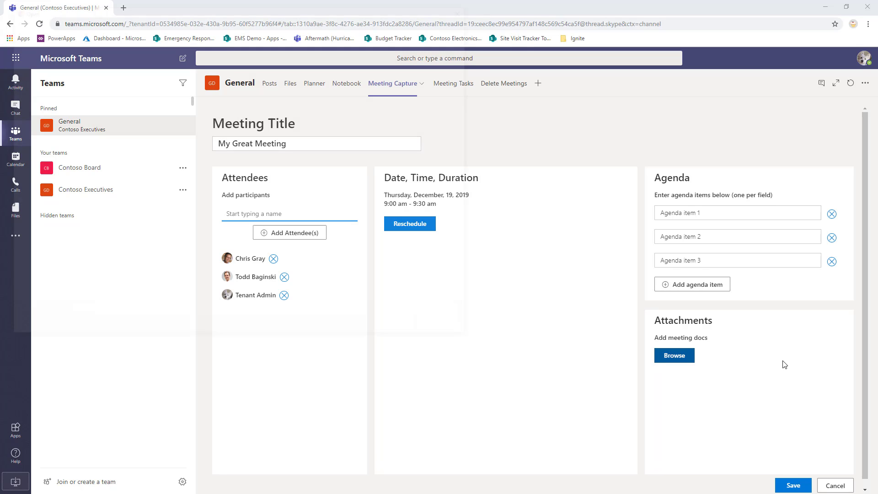
left_click(303, 147)
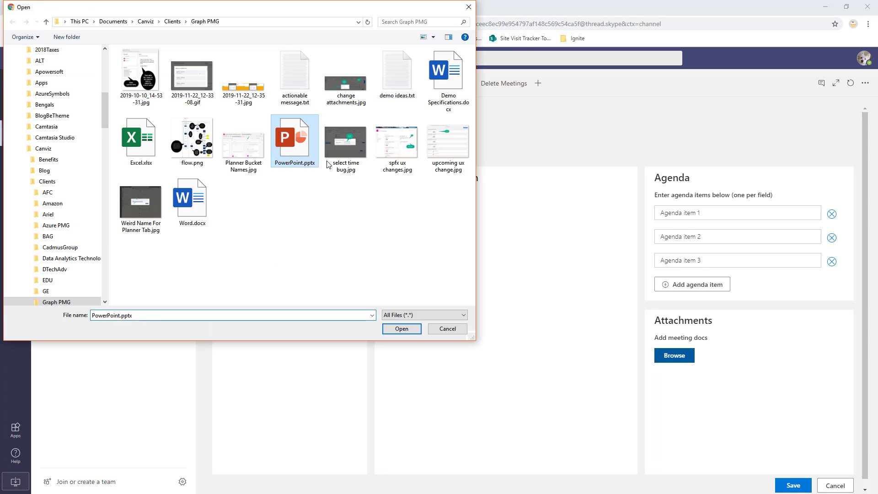
left_click(693, 359)
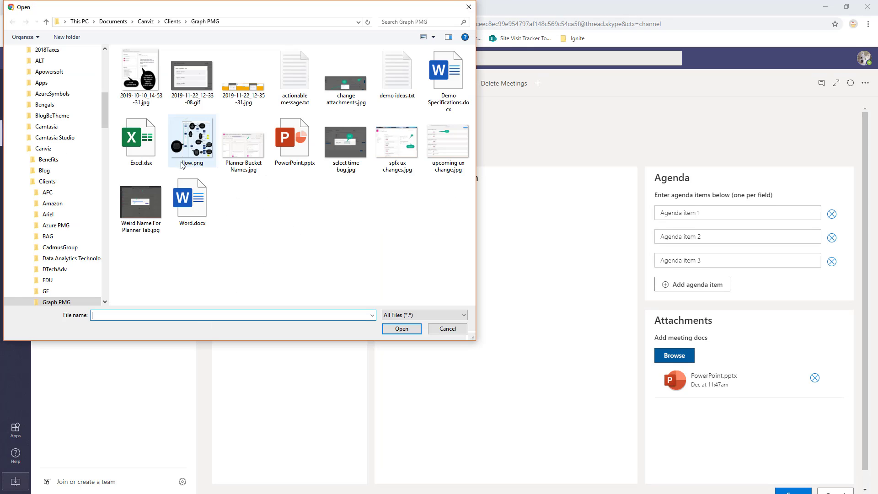
left_click(146, 142)
left_click(400, 326)
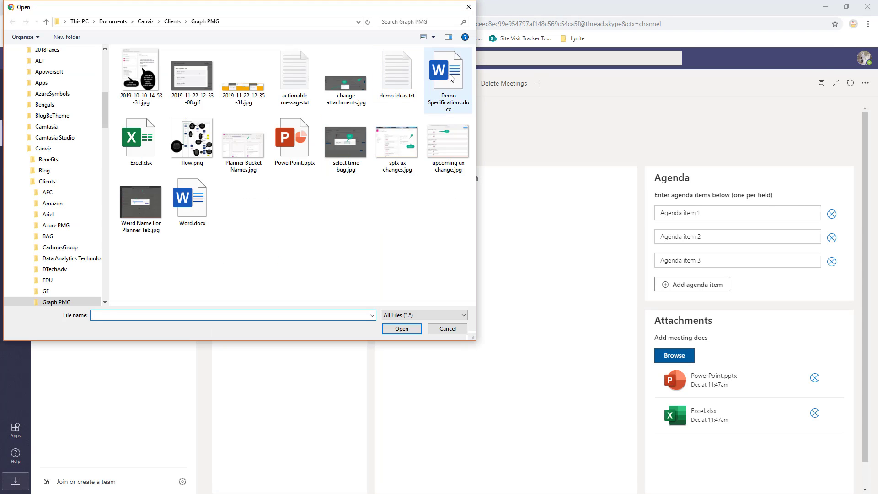
left_click(198, 204)
left_click(408, 329)
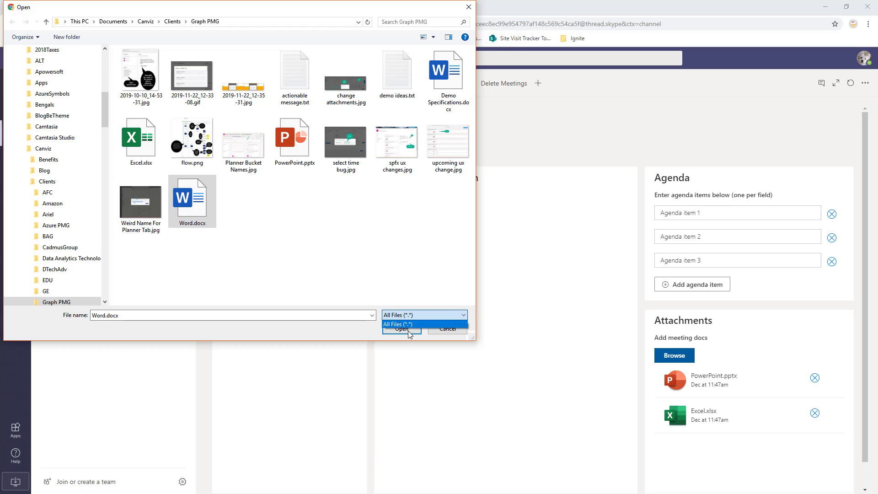
left_click(408, 331)
- Save the new meeting and dismiss the creation confirmation
scroll(859, 320, "down", 1)
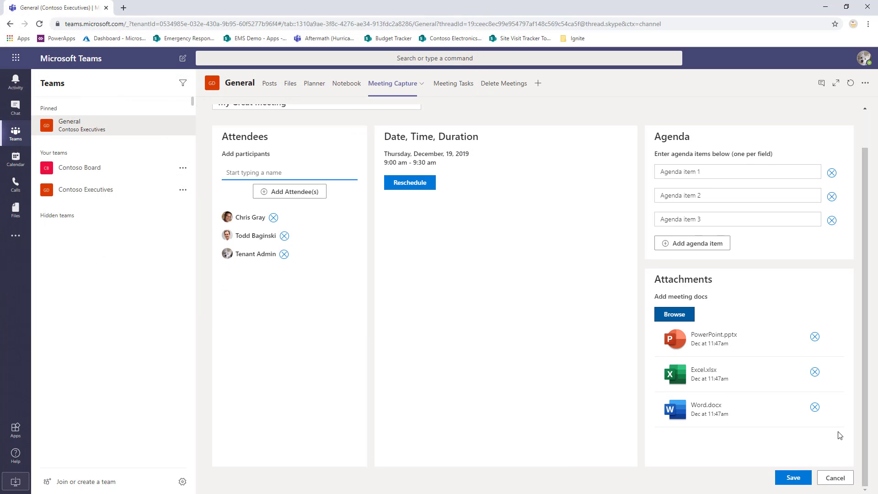
left_click(793, 478)
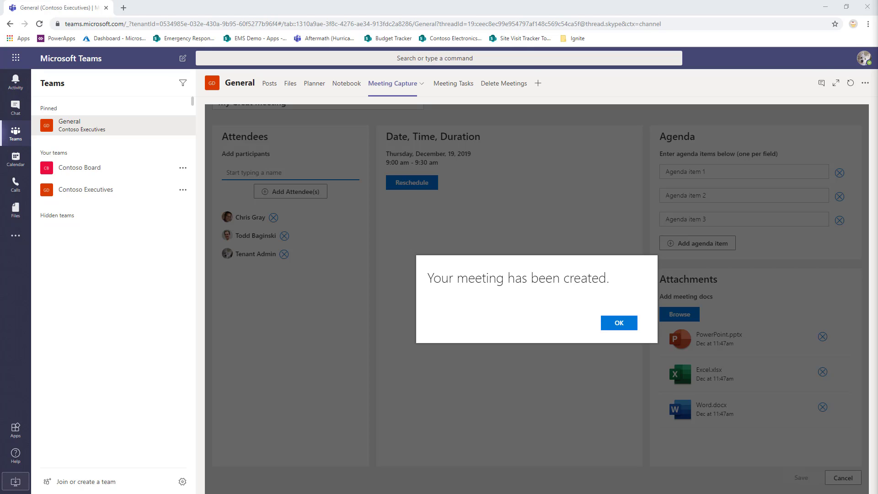
left_click(622, 328)
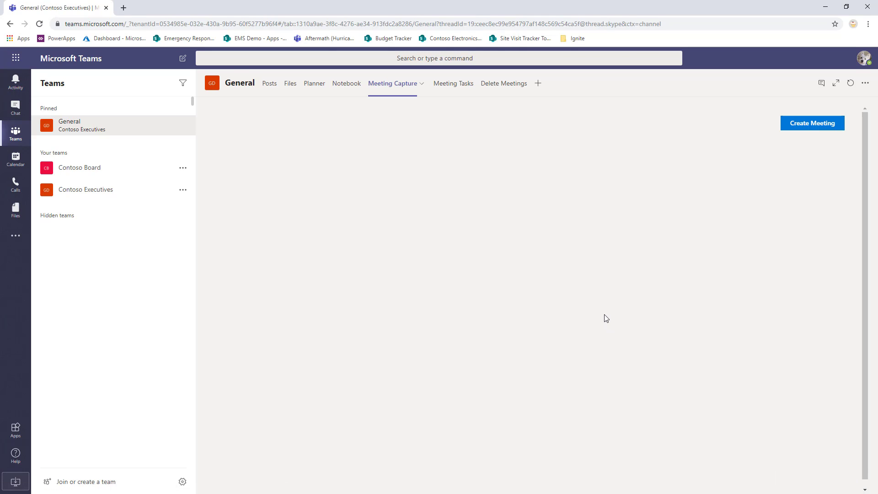
- Open portal.office.com in a new browser tab, launch Outlook from there, and close the Office home page
left_click(122, 9)
type("por")
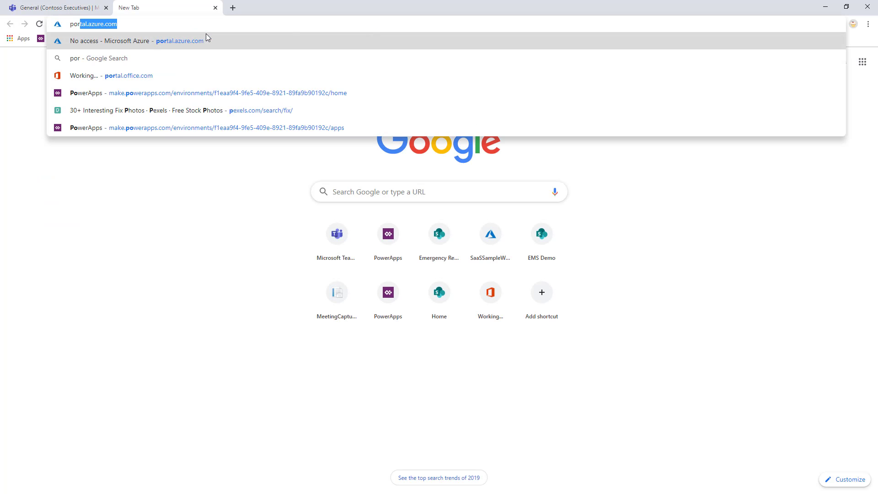
type("tal")
key("Down")
key("Down")
key("Down")
key("Down")
key("Down")
key("Return")
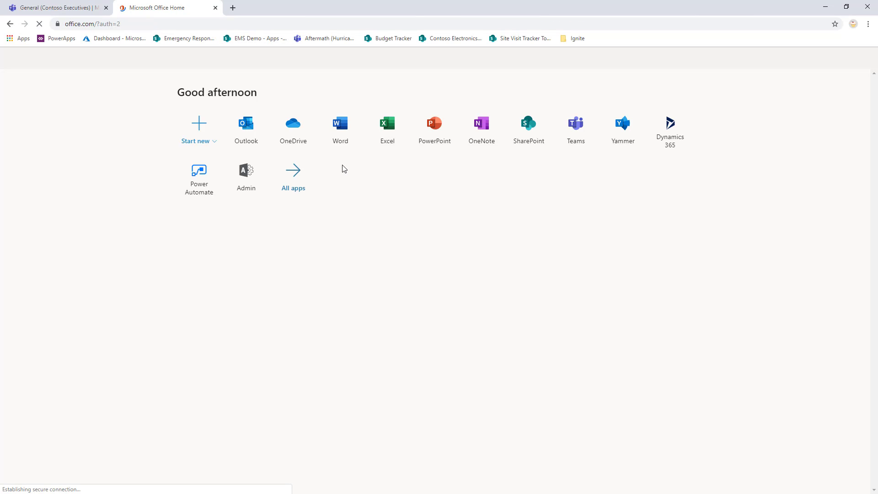
left_click(293, 137)
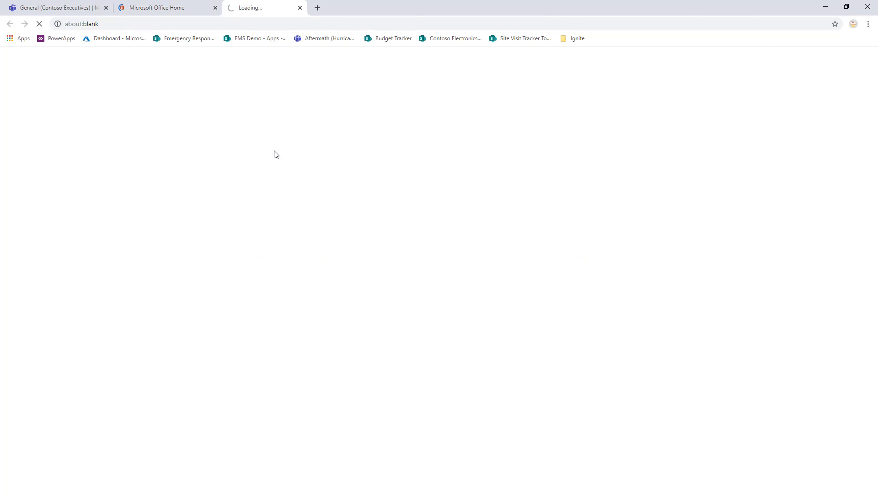
left_click(215, 8)
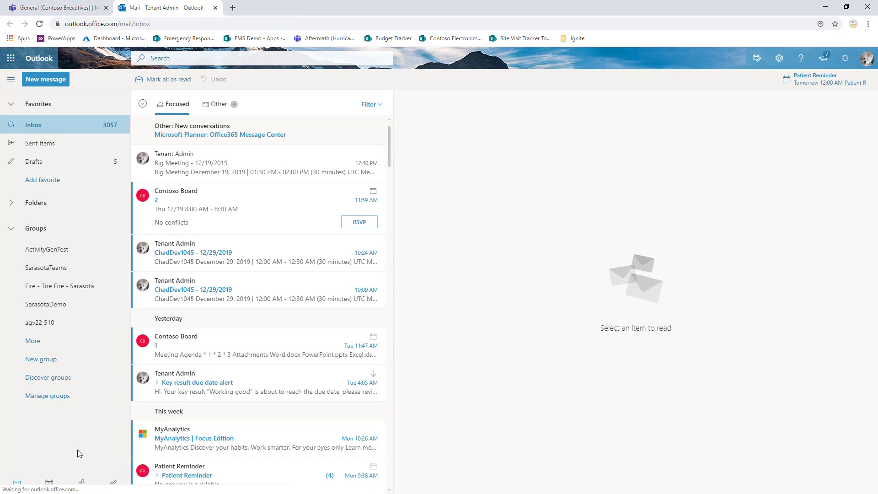
- Examine the full details of My Great Meeting on December 19 in the Outlook calendar, and return to Microsoft Teams
left_click(49, 482)
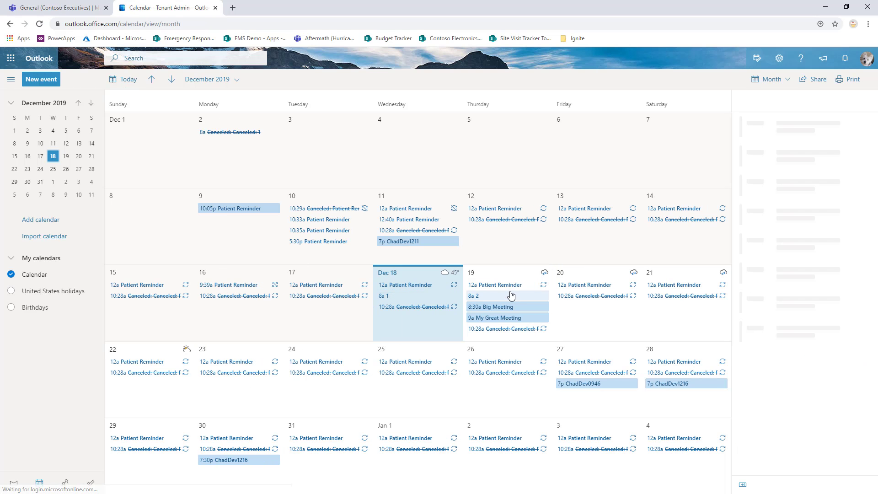
left_click(497, 319)
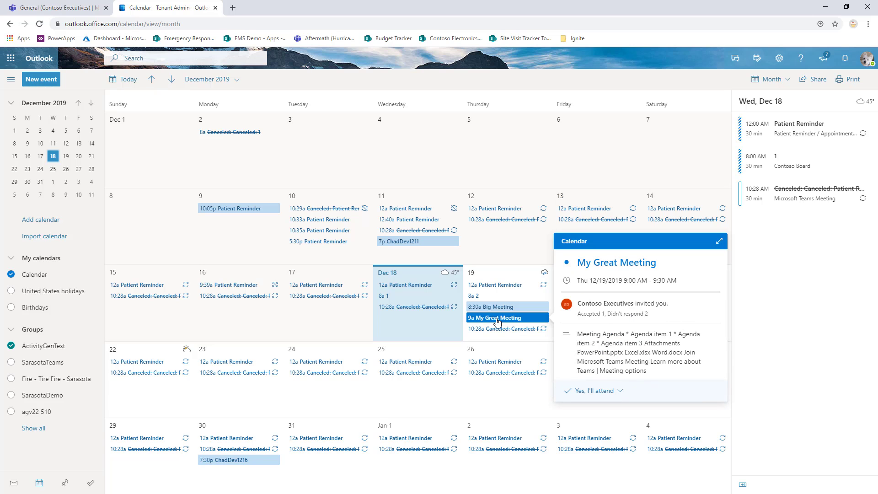
left_click(719, 241)
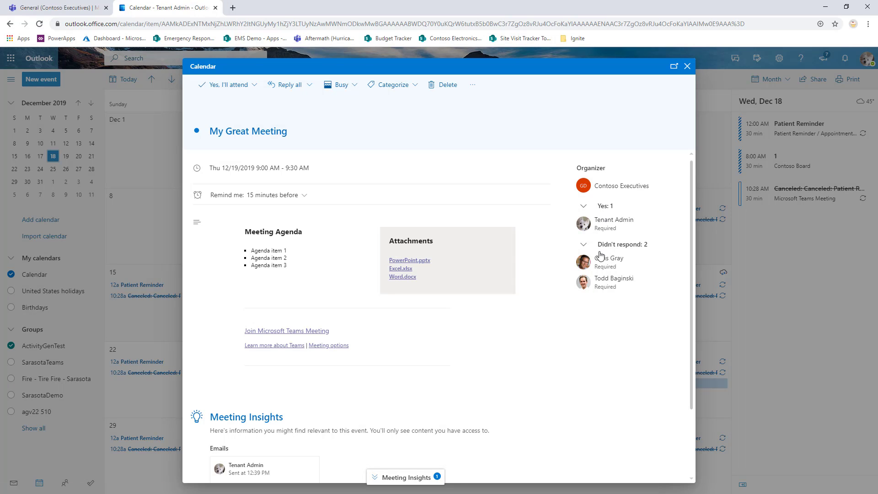
scroll(535, 335, "down", 1)
scroll(535, 334, "down", 3)
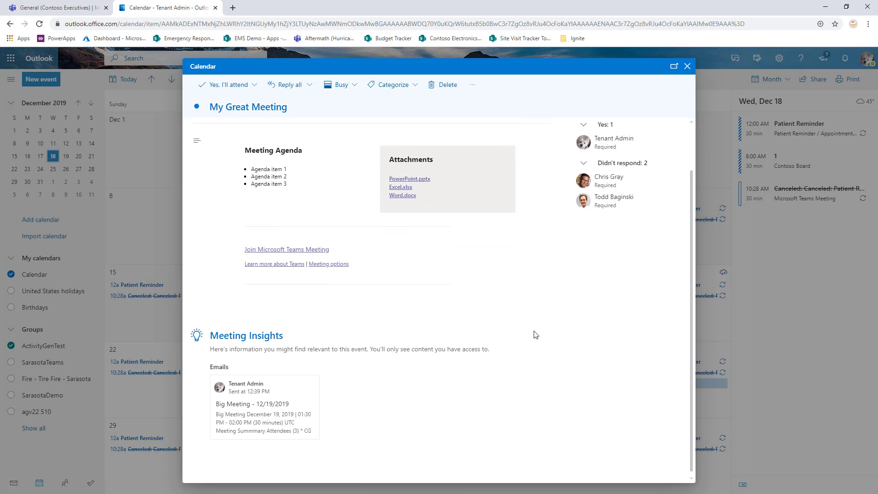
scroll(535, 334, "up", 4)
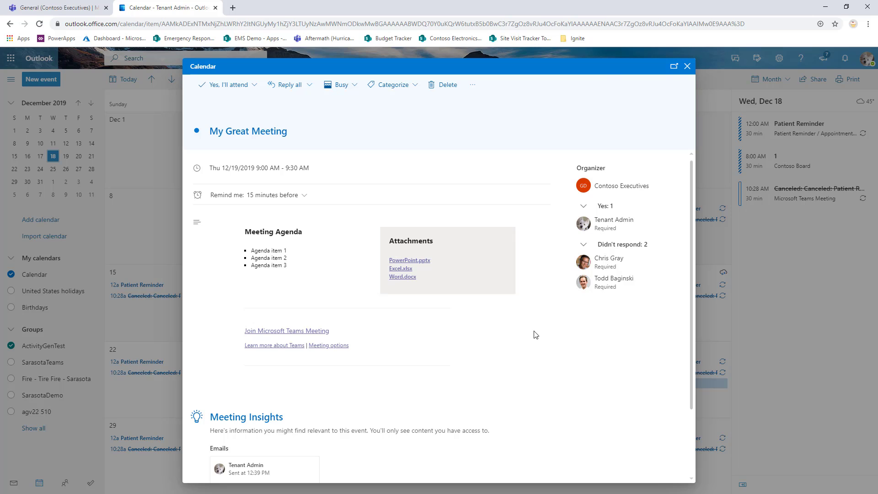
left_click(72, 11)
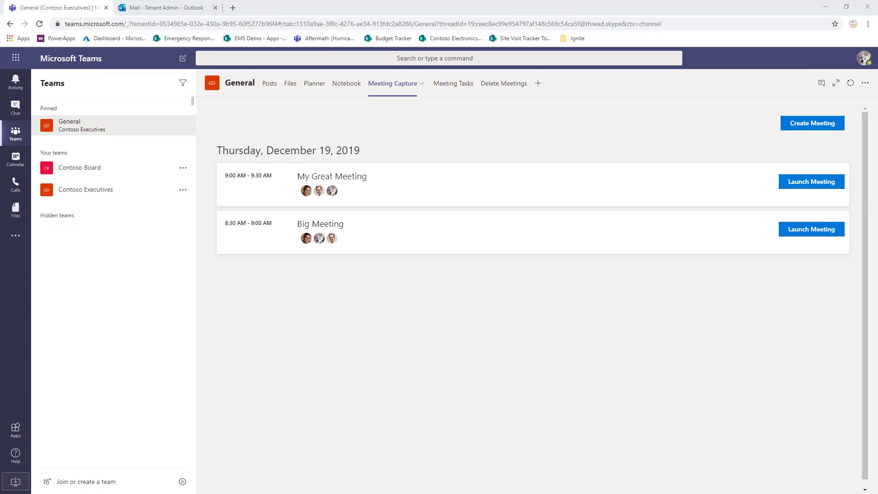
- Review the meeting tasks assigned to All, and set the task filter back to Me
left_click(457, 91)
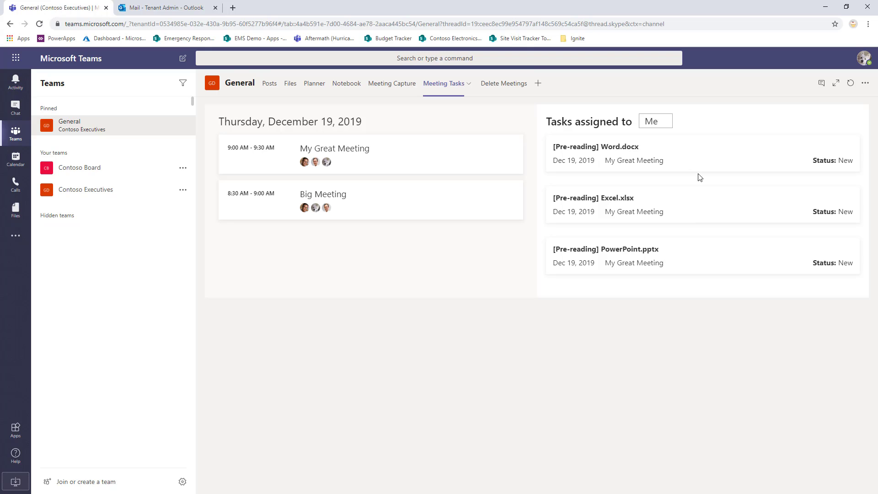
left_click(666, 120)
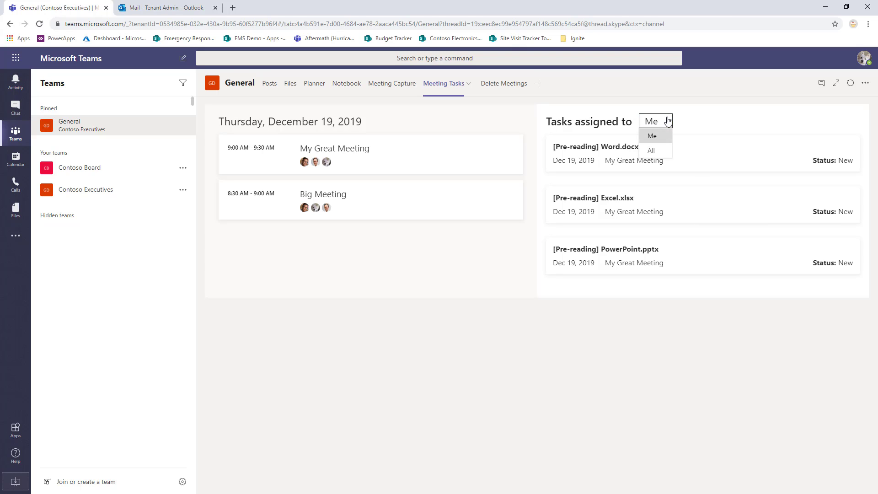
left_click(652, 150)
scroll(690, 243, "down", 3)
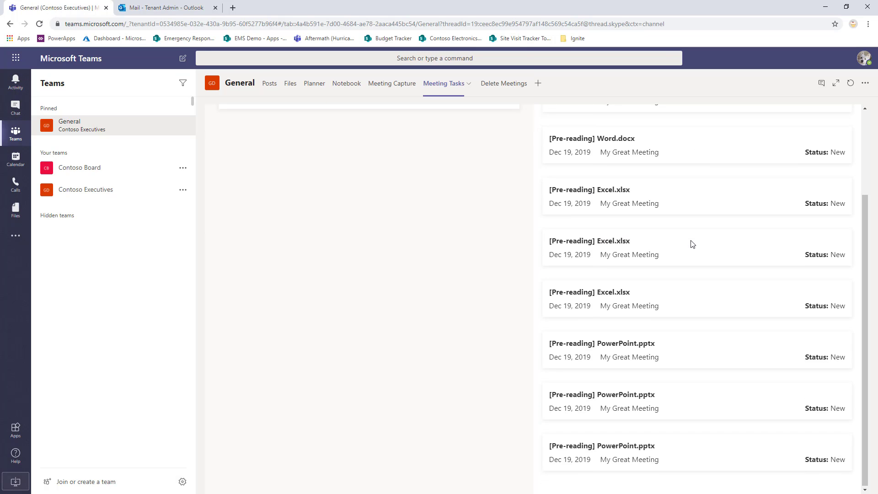
scroll(690, 243, "up", 3)
left_click(645, 131)
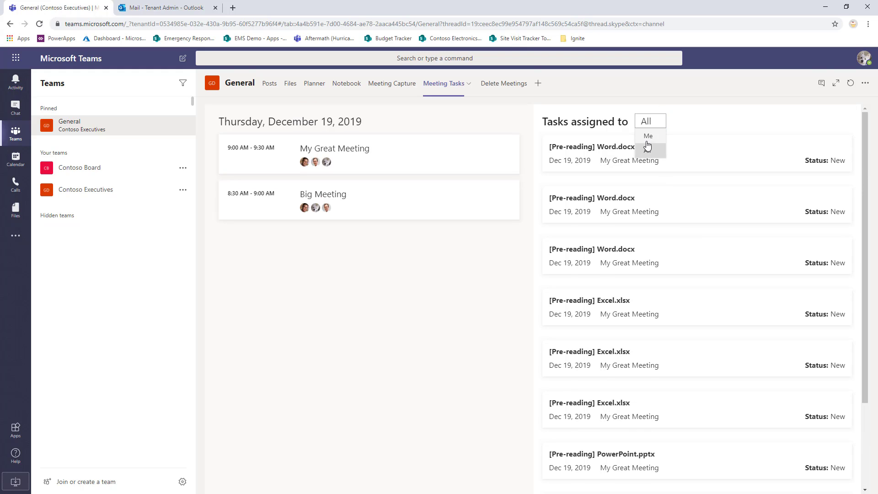
left_click(647, 143)
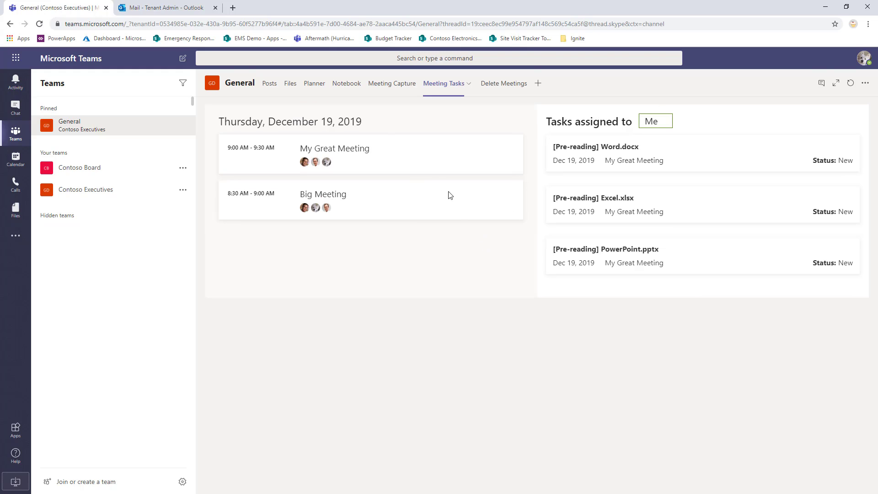
- Examine the files in the channel's My Great Meeting-2019-12-19 folder and the meeting's task bucket in Planner
left_click(292, 87)
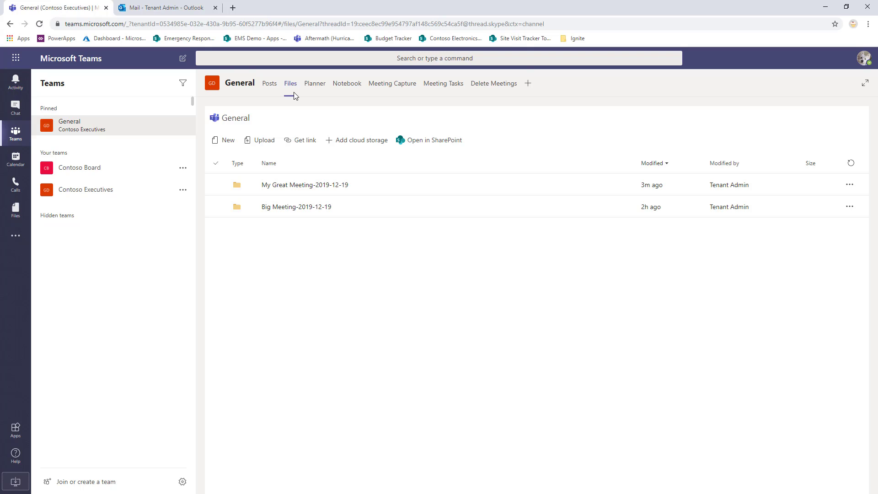
left_click(325, 186)
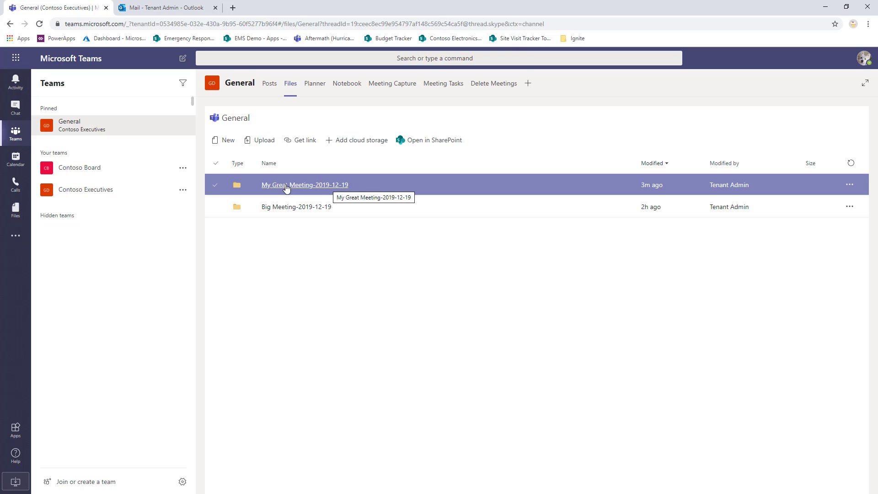
left_click(316, 185)
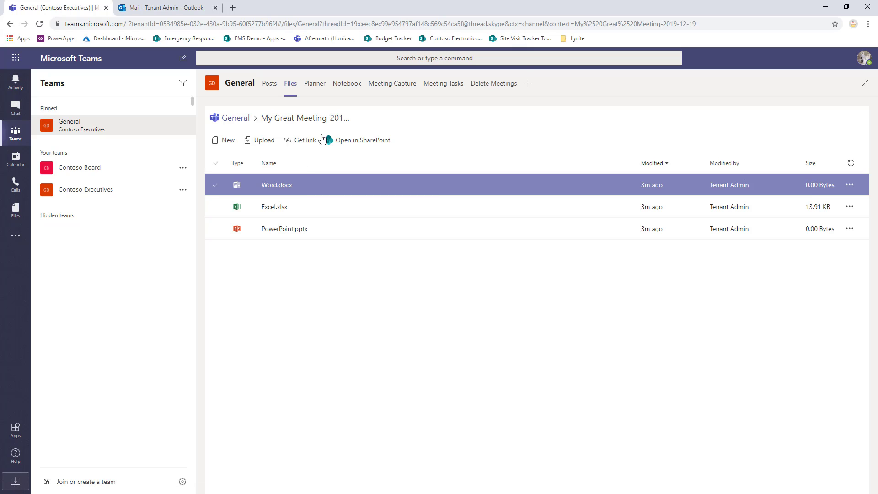
left_click(322, 83)
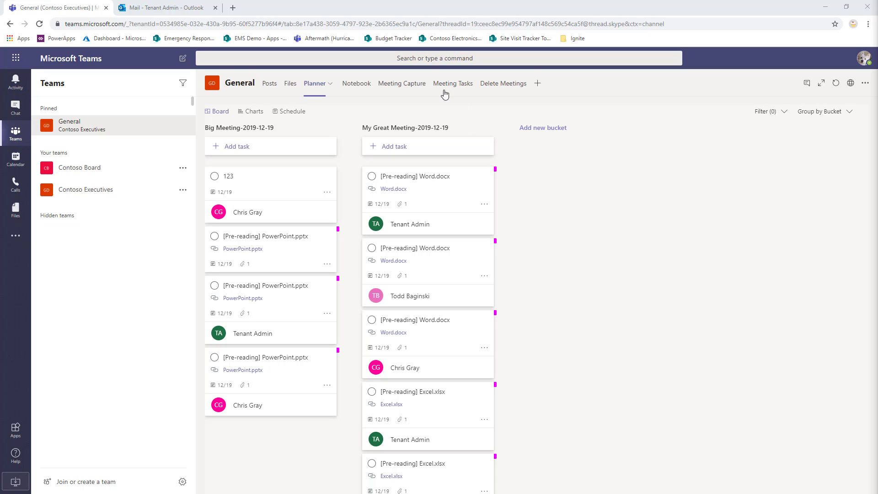
- Launch My Great Meeting from Meeting Capture and enter the note "My notes are awesome!" with "awesome!" in bold
left_click(405, 85)
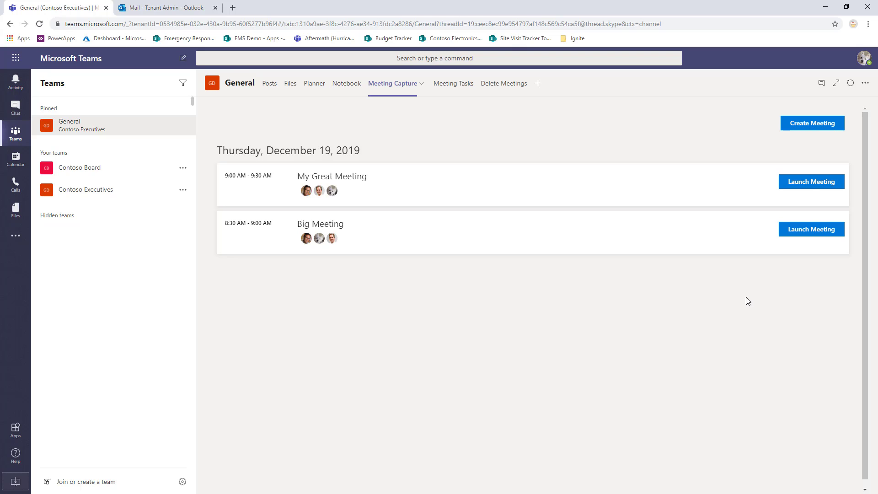
left_click(812, 182)
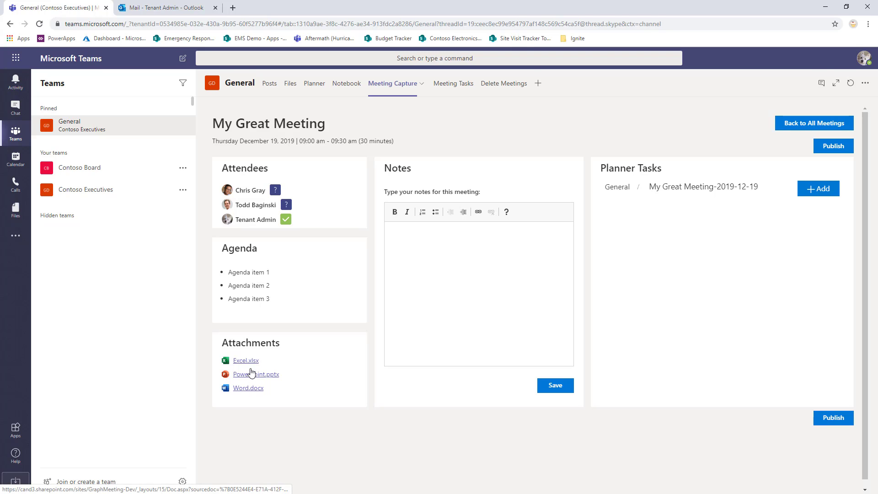
left_click(459, 252)
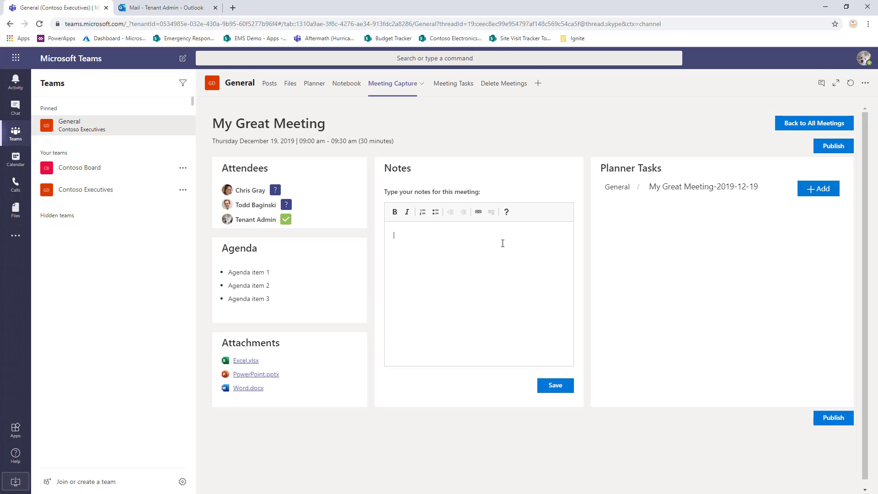
type("My notes are awesome!")
left_click_drag(461, 235, 430, 236)
- Add a bulleted list with the items 1, 2 and 3 below the sentence in the meeting notes
left_click(482, 237)
type("1")
key("Return")
type("2 ")
type("3")
left_click_drag(402, 296, 394, 261)
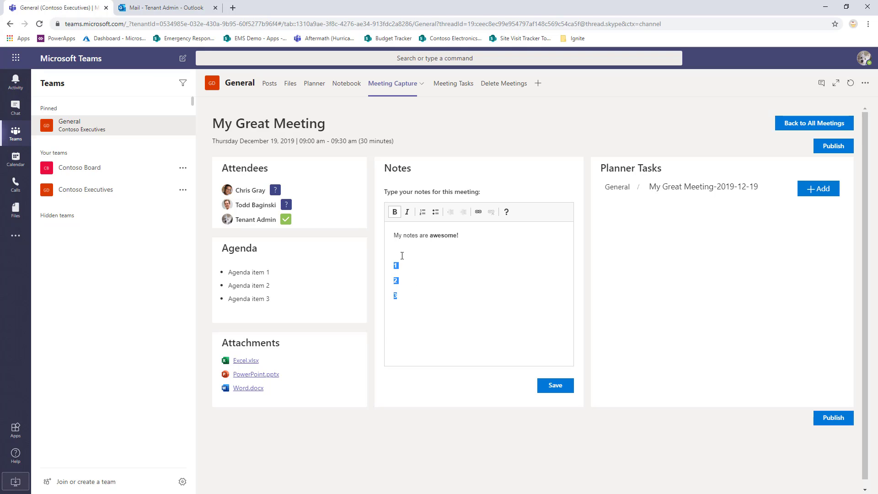
left_click(436, 211)
left_click(525, 255)
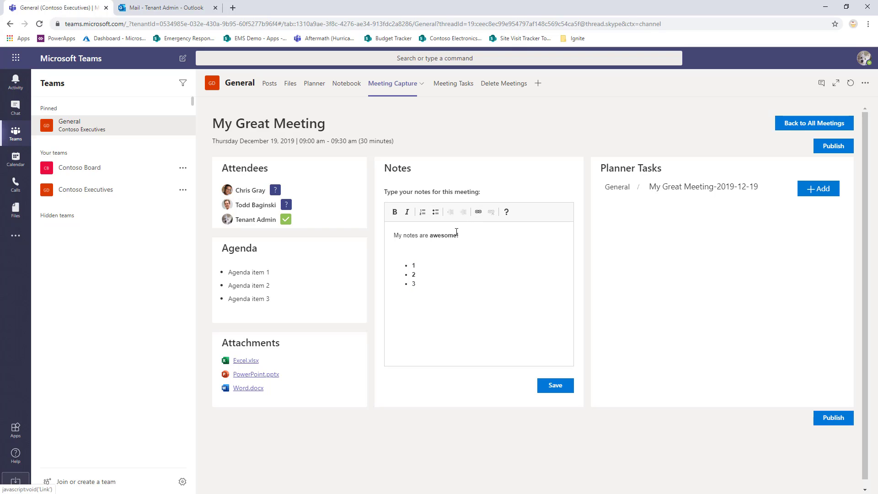
double_click(437, 235)
left_click(479, 211)
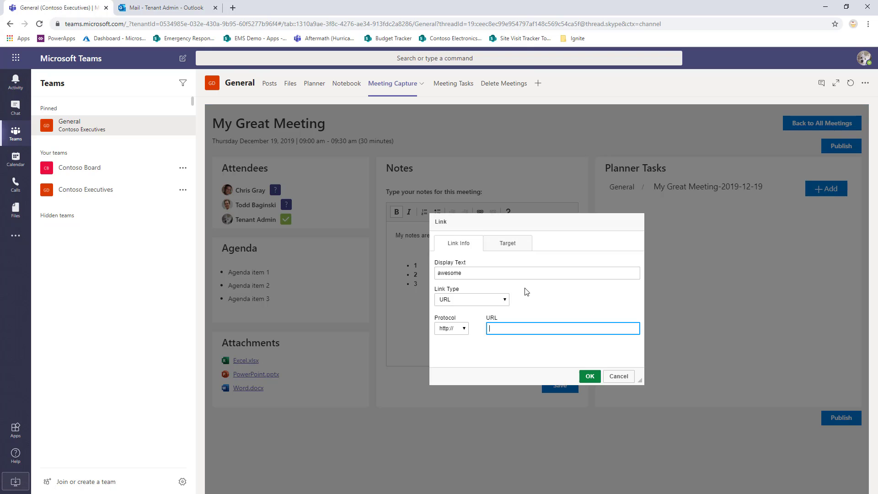
left_click(620, 377)
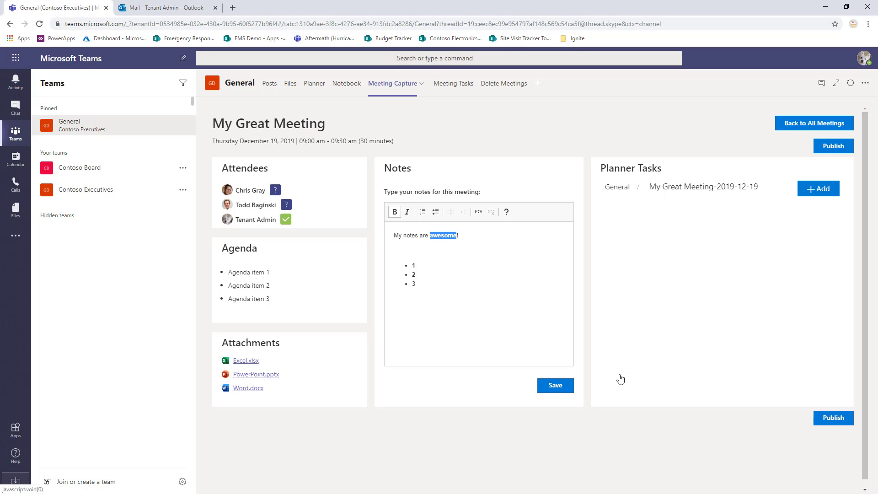
- Save the meeting notes and dismiss the confirmation
left_click(560, 386)
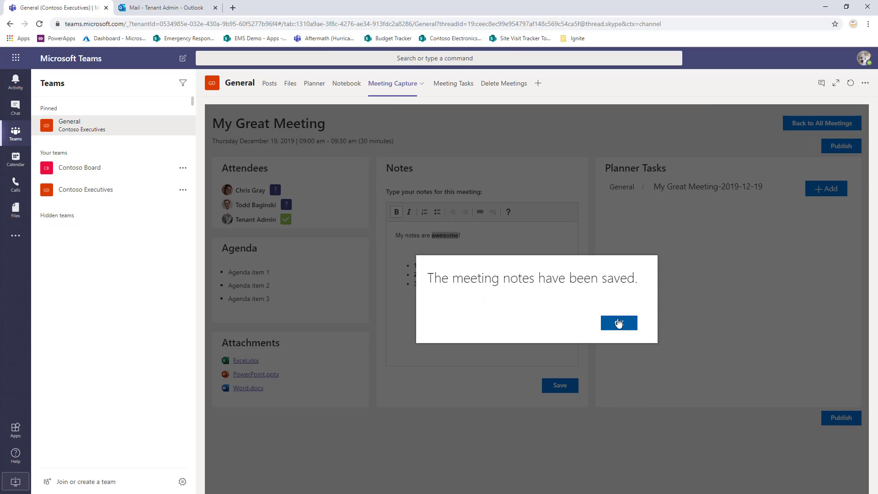
left_click(618, 323)
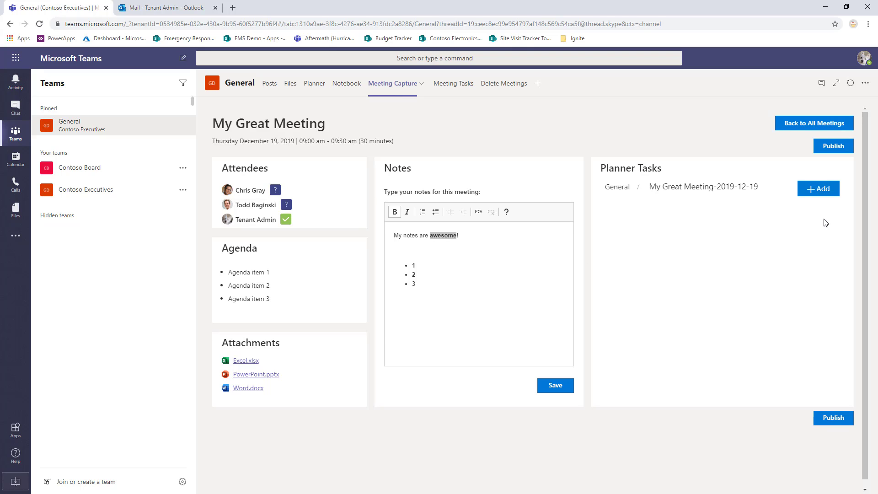
- Start a new Planner task for the meeting, titled with the attendee's capitalised first name followed by "to do something"
left_click(821, 189)
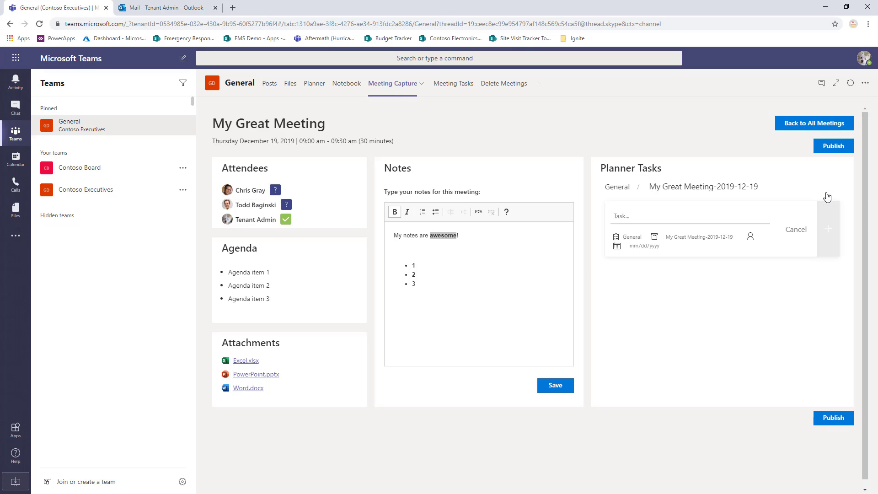
left_click(628, 213)
type("todd")
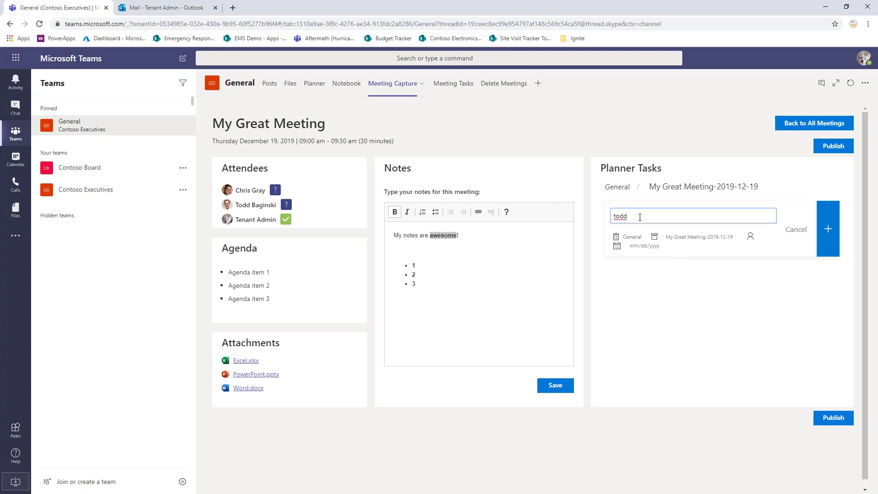
type(" to do something")
key("Home")
key("Delete")
type("T")
- Assign the new task to the attendee named in its title, set its due date to 12/19/2019, and add it
left_click(749, 236)
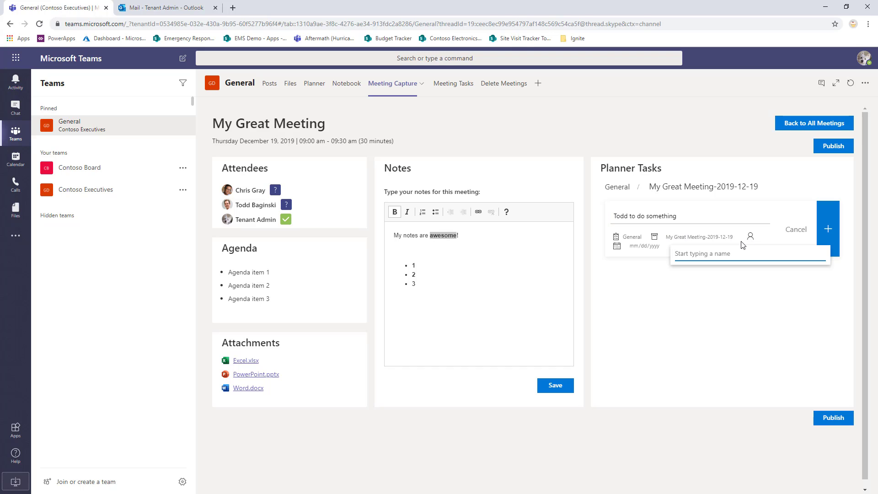
type("todd")
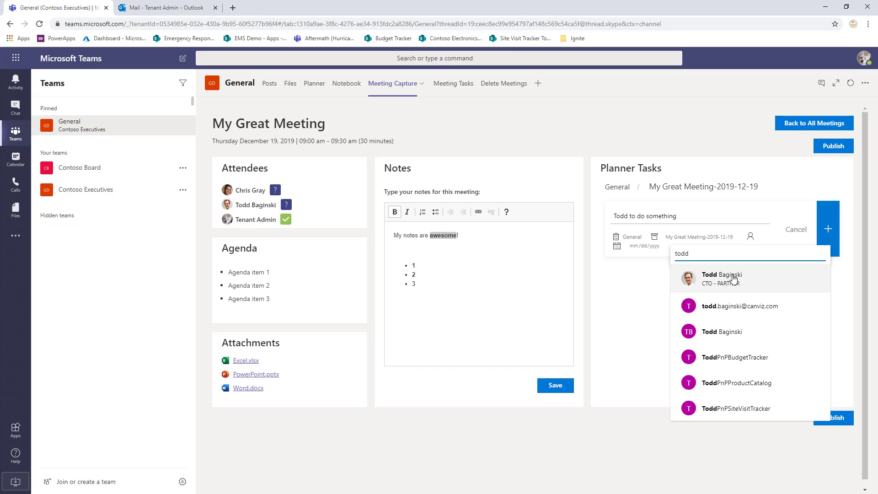
left_click(732, 274)
left_click(643, 249)
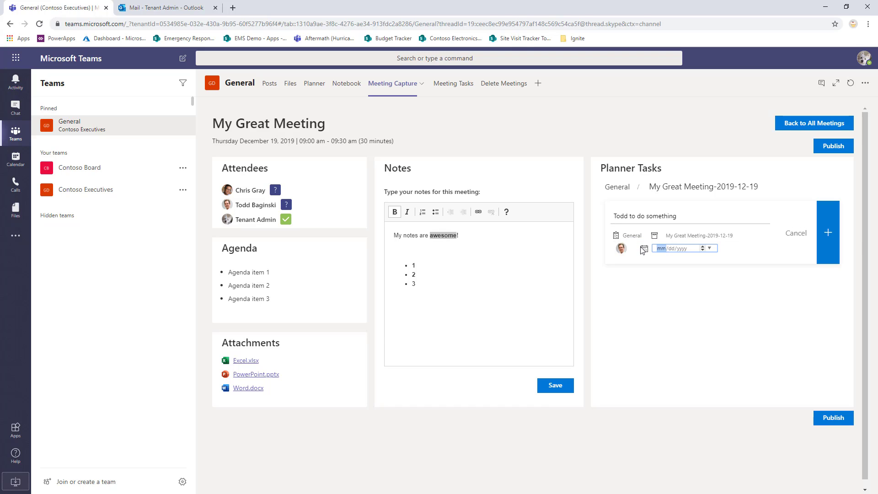
left_click(709, 249)
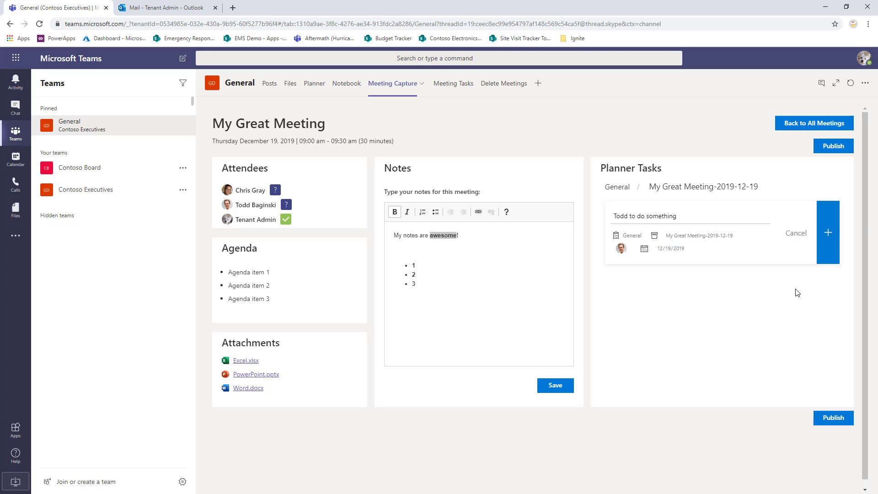
left_click(827, 242)
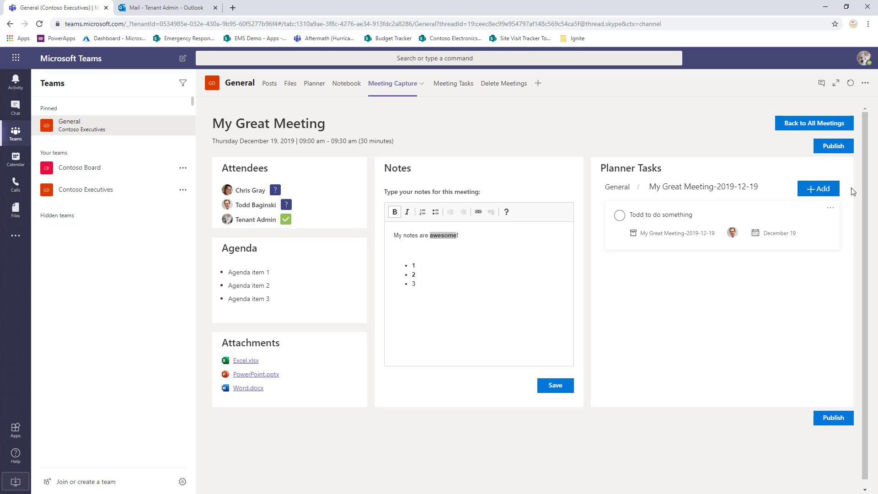
- Publish My Great Meeting and dismiss the publishing confirmation
left_click(833, 148)
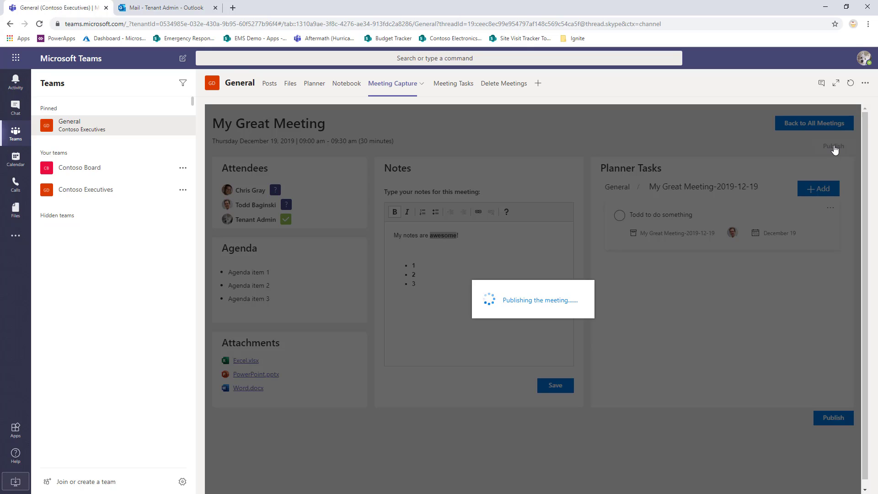
left_click(617, 323)
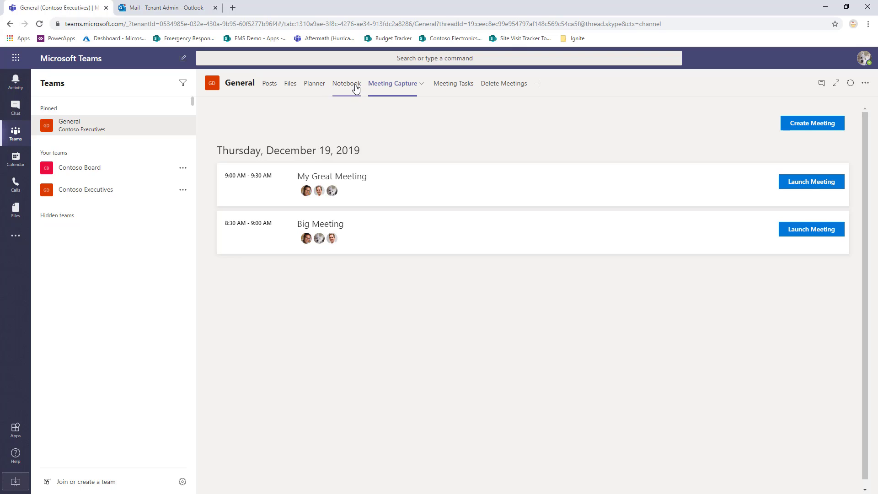
- Check the new task on the Planner board and view the My Great Meeting - 12/19/2019 page in the channel notebook
left_click(314, 85)
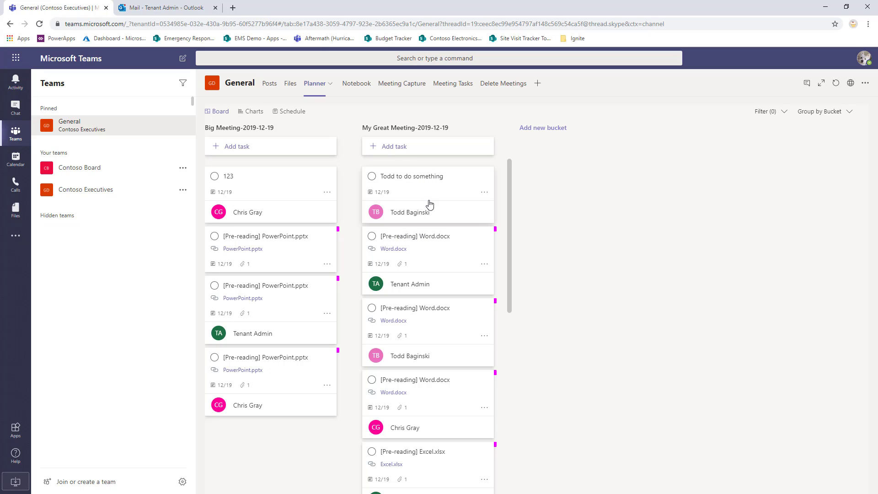
left_click(357, 85)
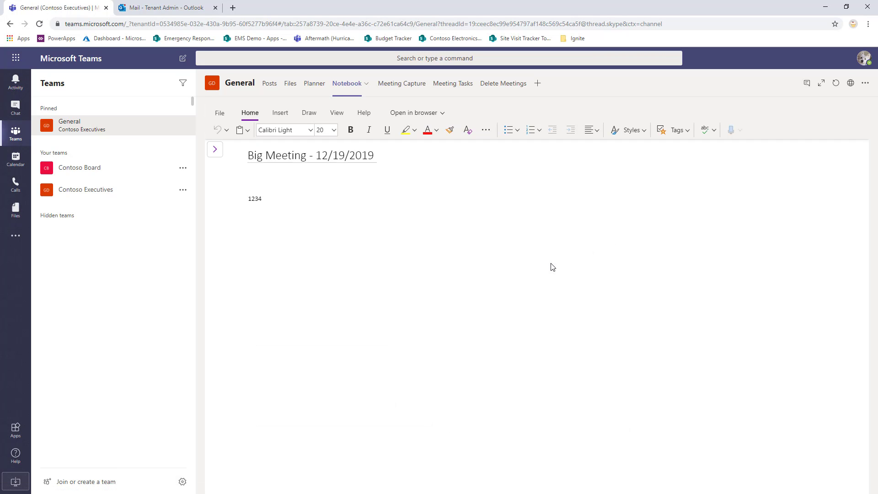
left_click(215, 150)
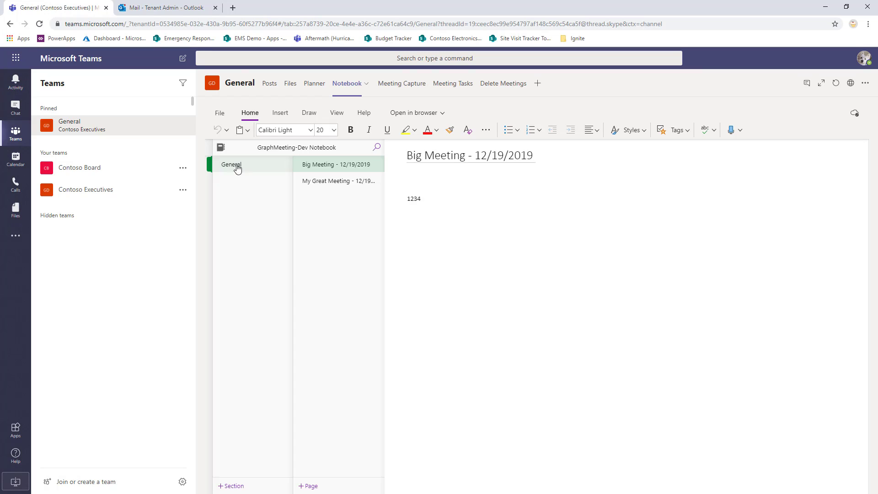
left_click(338, 185)
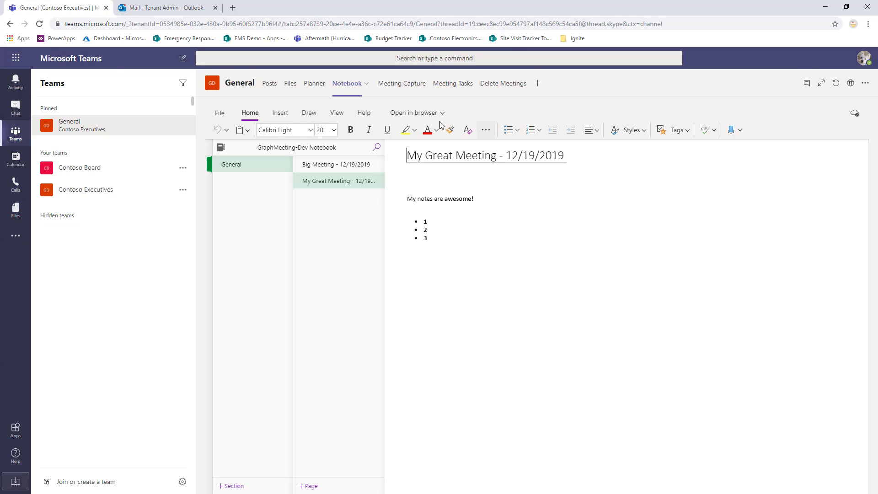
- Switch to Outlook and examine the attendees, agenda, notes and tasks in the My Great Meeting - 12/19/2019 summary email
left_click(164, 8)
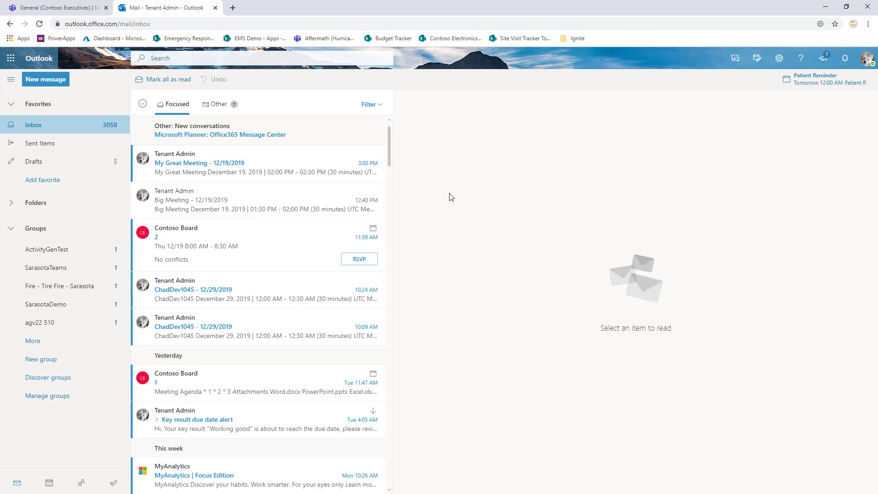
left_click(263, 164)
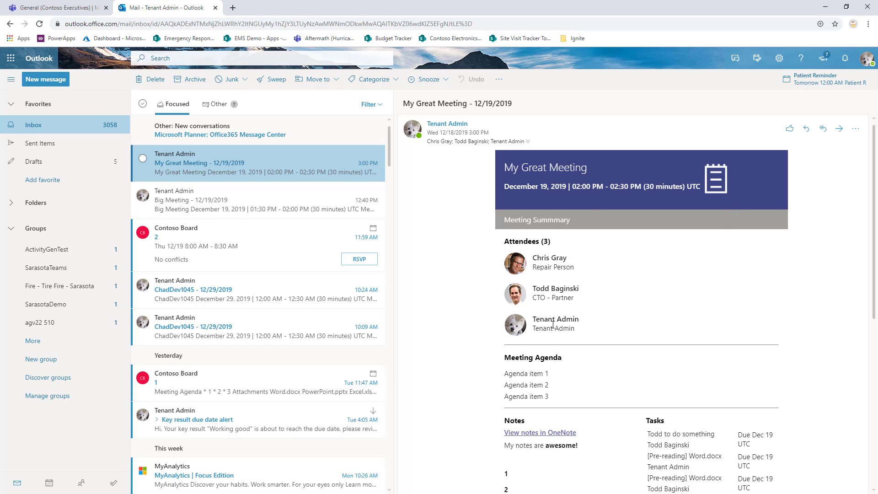
scroll(795, 319, "down", 7)
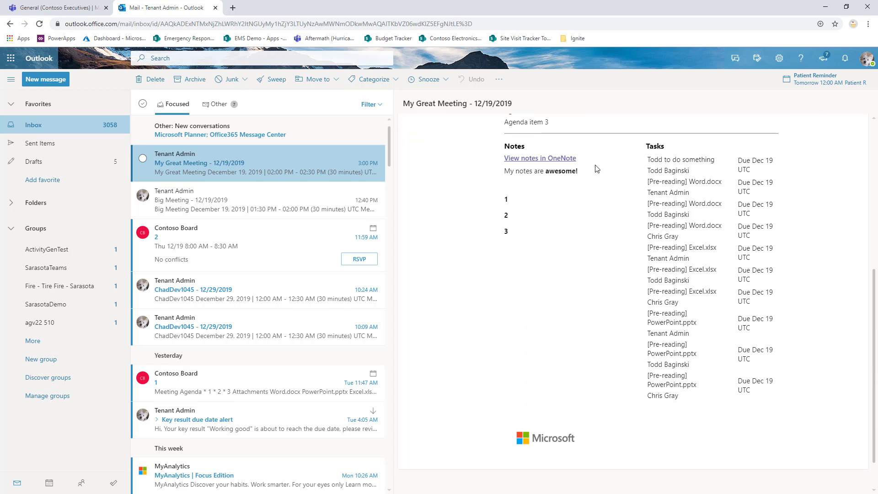
scroll(608, 210, "up", 1)
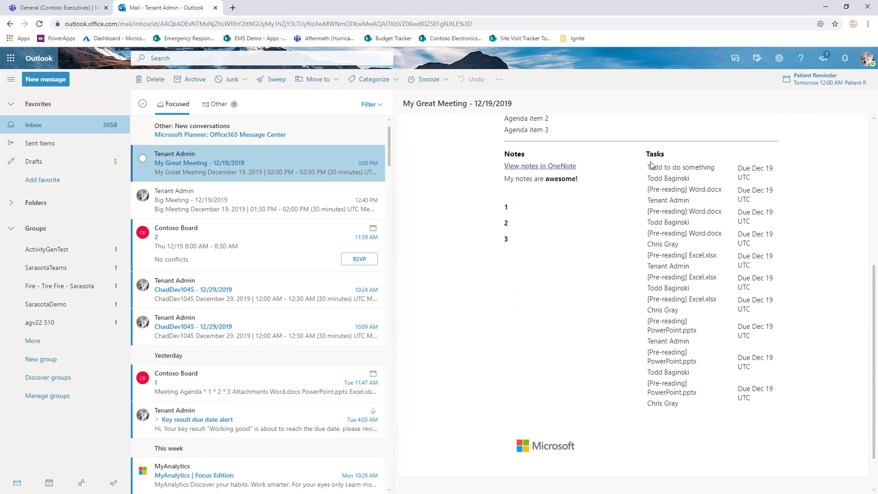
left_click_drag(650, 165, 730, 393)
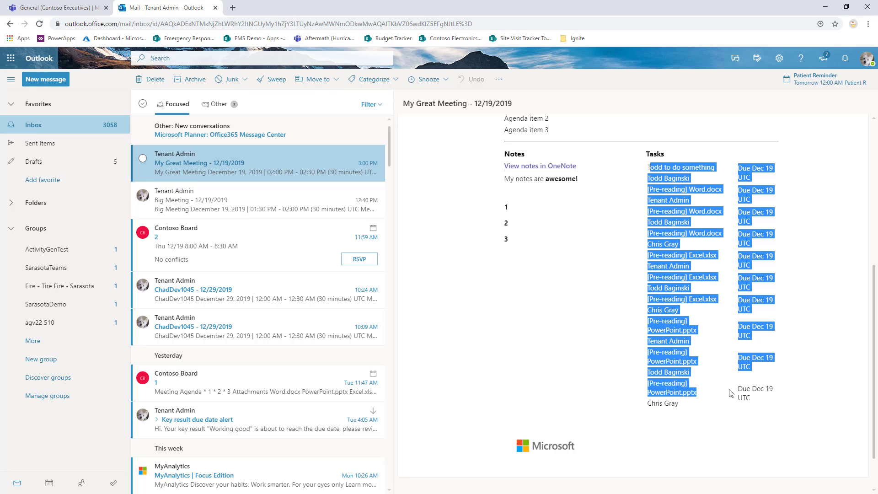
left_click(733, 391)
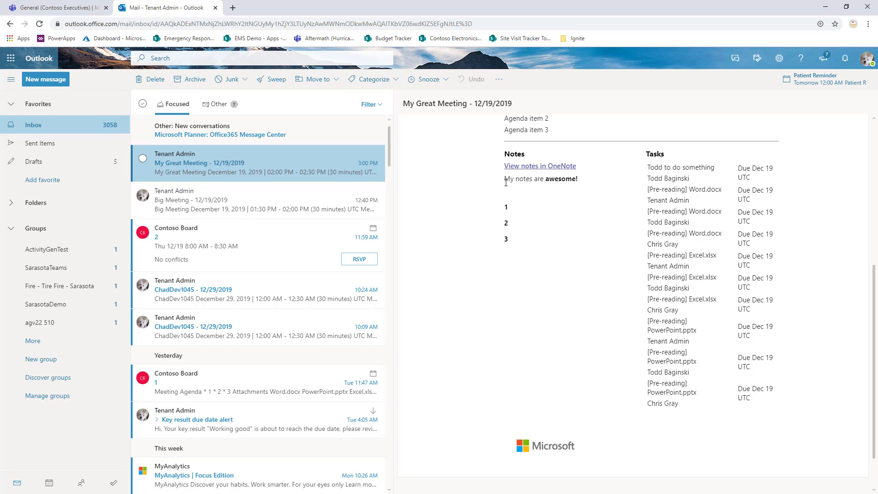
left_click_drag(505, 181, 512, 241)
left_click(576, 241)
scroll(678, 352, "down", 1)
scroll(679, 352, "up", 6)
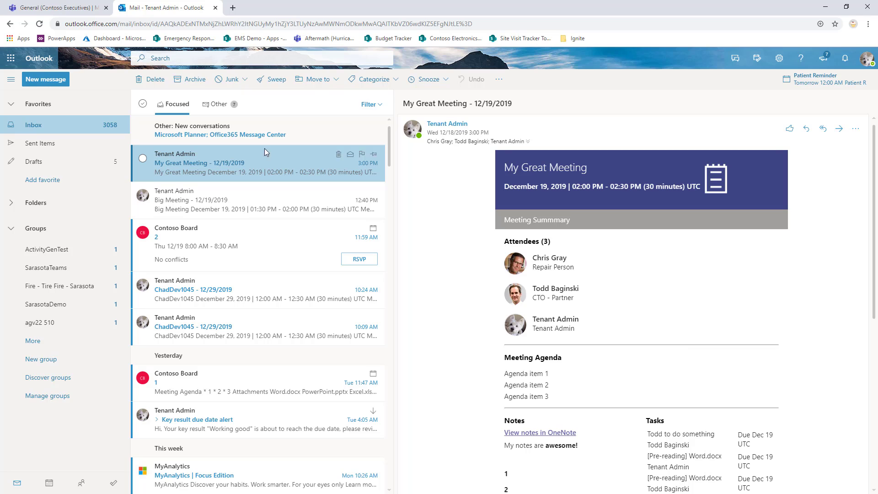
- Return to Microsoft Teams and launch My Great Meeting again from Meeting Capture
left_click(60, 7)
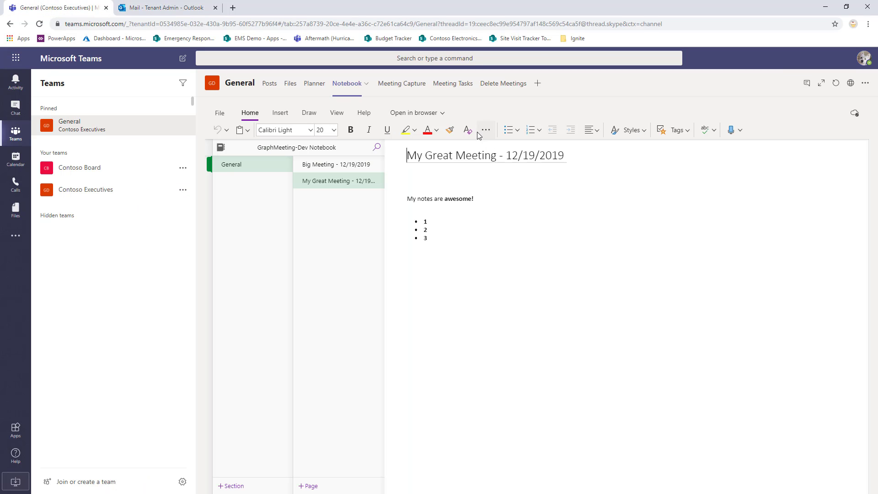
left_click(401, 87)
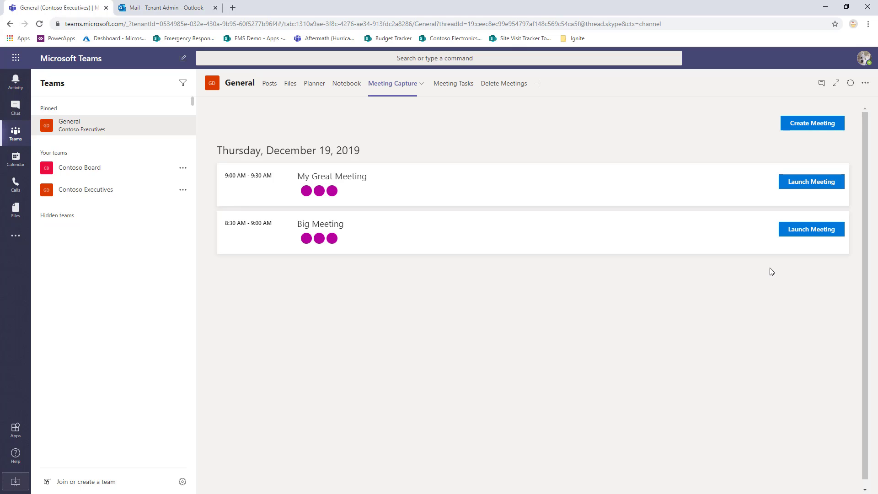
left_click(811, 182)
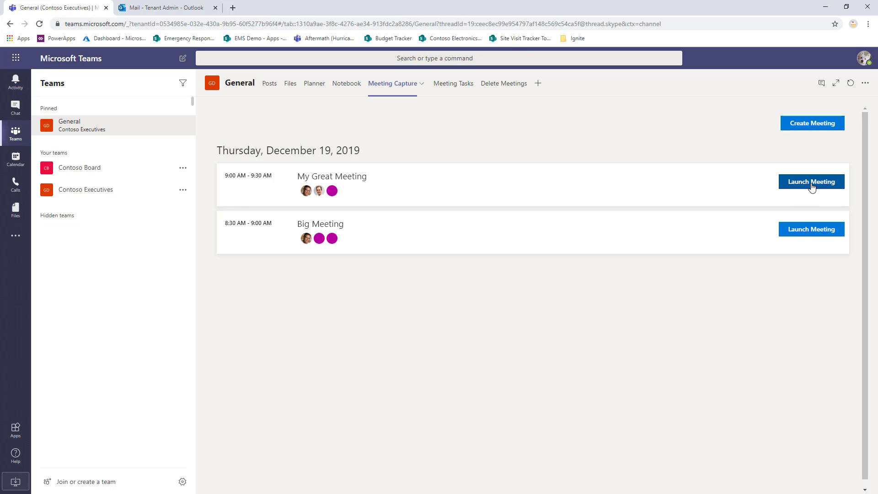